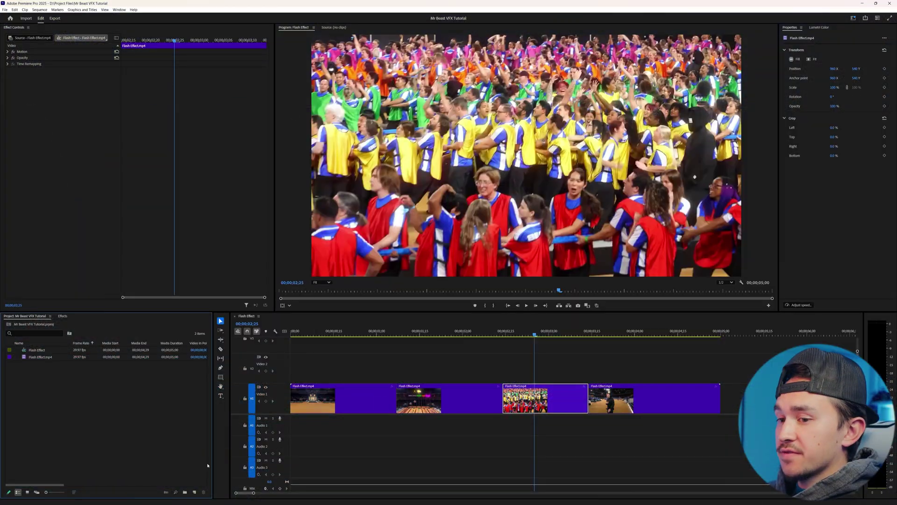
Create a new Adjustment Layer in the Project panel with default settings and preview it
{"action": "left_click", "coordinate": [195, 492]}
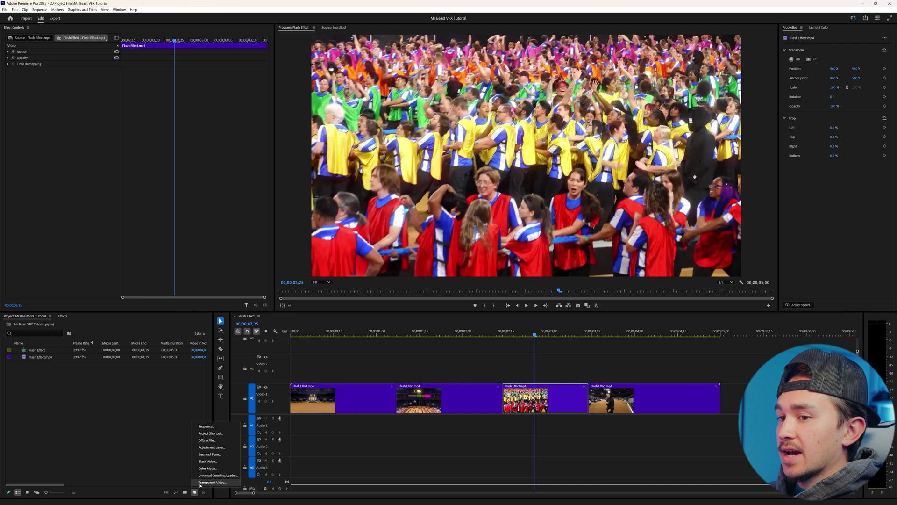
{"action": "left_click", "coordinate": [210, 448]}
{"action": "left_click", "coordinate": [468, 282]}
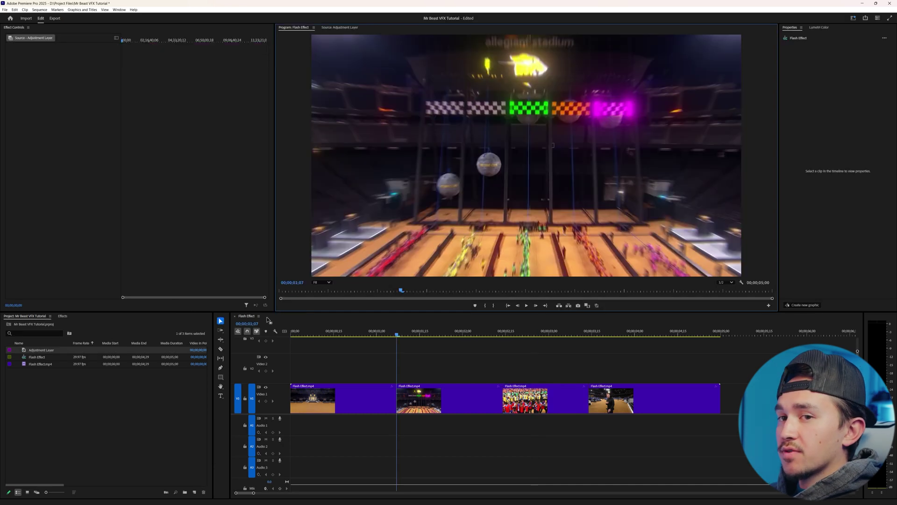
{"action": "double_click", "coordinate": [24, 352]}
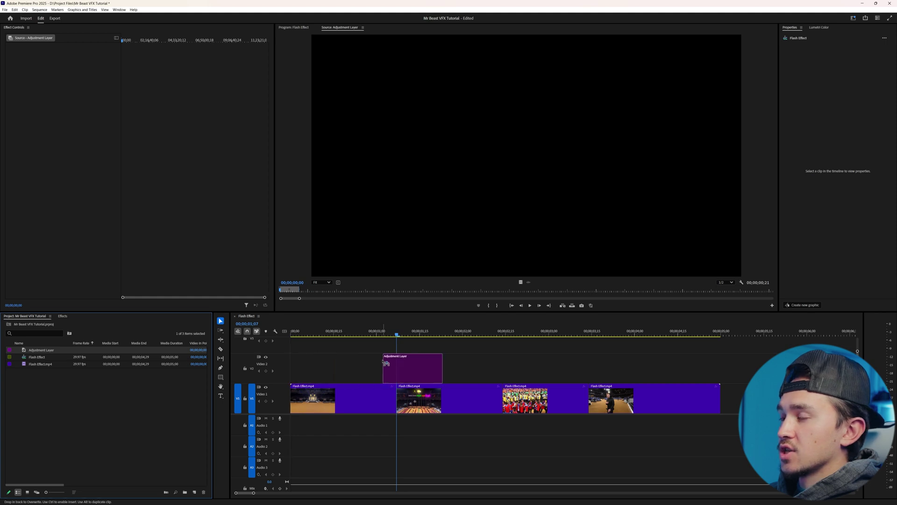
Place the adjustment layer on V2 above the second clip and apply Levels to it
{"action": "left_click_drag", "start_coordinate": [372, 363], "coordinate": [370, 364]}
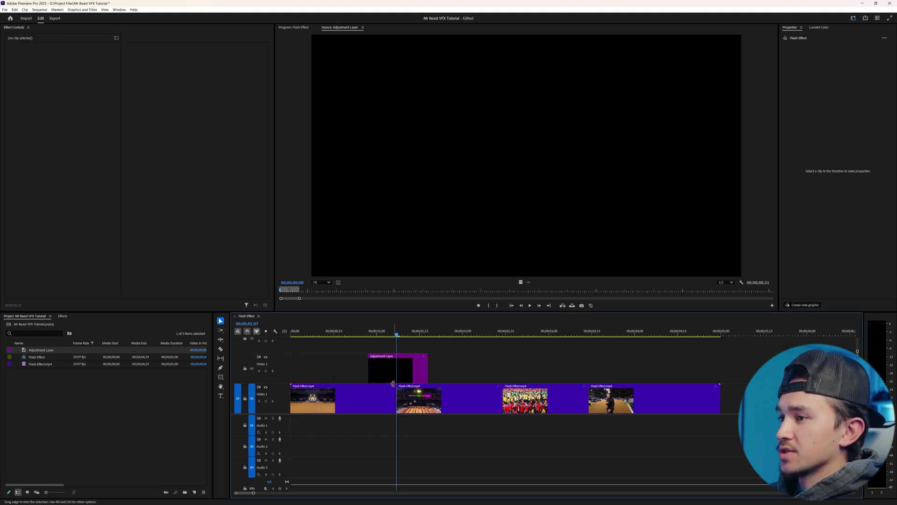
{"action": "left_click", "coordinate": [62, 316]}
{"action": "left_click", "coordinate": [28, 326]}
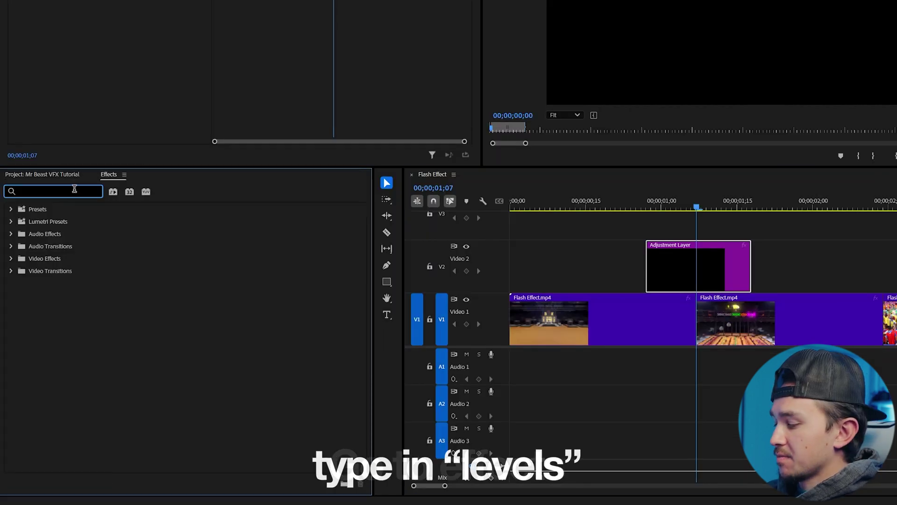
{"action": "type", "text": "levels"}
{"action": "left_click_drag", "start_coordinate": [124, 378], "coordinate": [398, 369]}
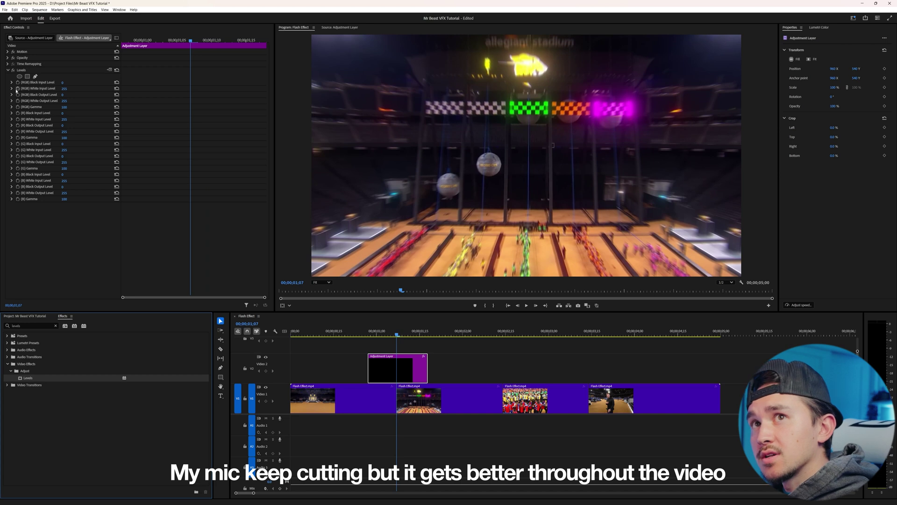
Keyframe (RGB) White Input Level at 50, then 255 one frame earlier at 00;00;01;04
{"action": "left_click", "coordinate": [18, 88]}
{"action": "left_click", "coordinate": [66, 88]}
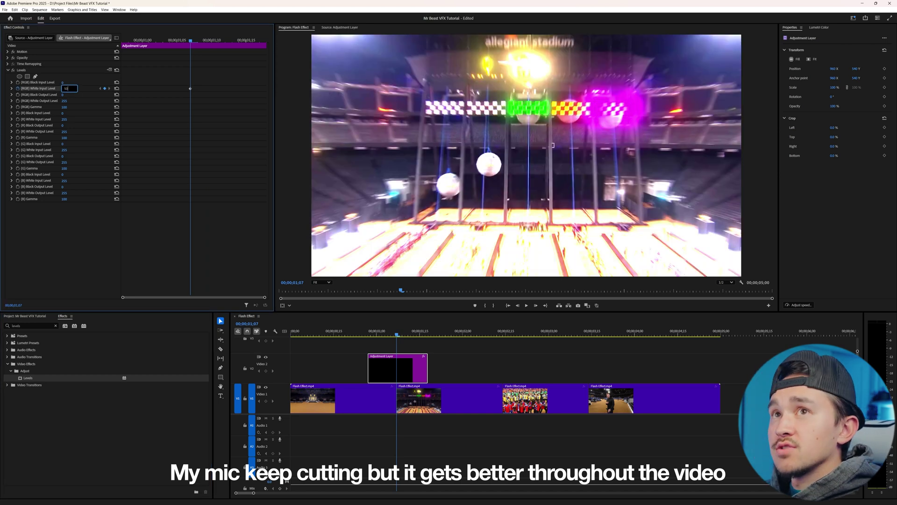
{"action": "key", "text": "Return"}
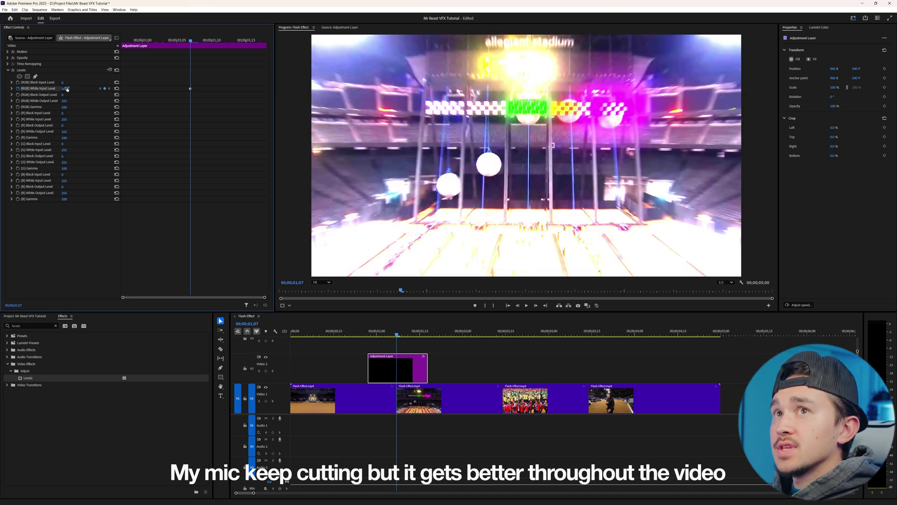
{"action": "left_click", "coordinate": [394, 335]}
{"action": "key", "text": "Left"}
{"action": "key", "text": "Left"}
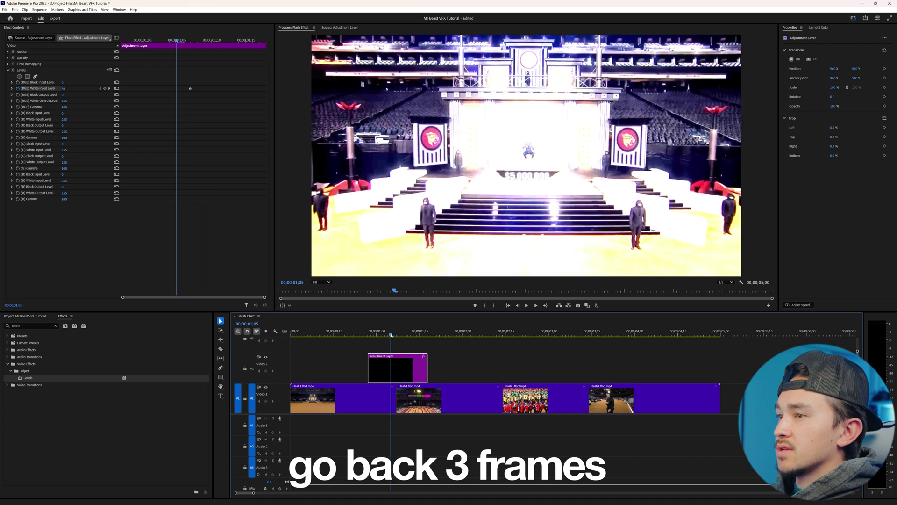
{"action": "left_click", "coordinate": [66, 88]}
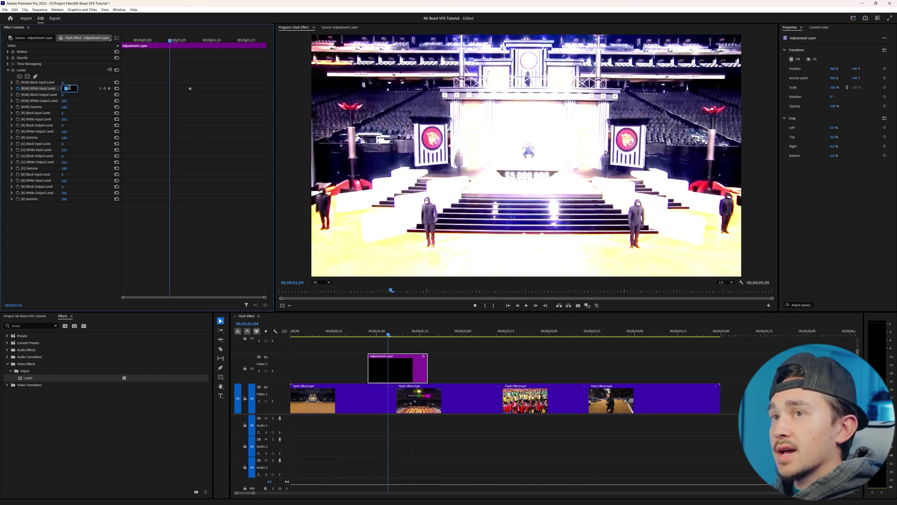
{"action": "key", "text": "Return"}
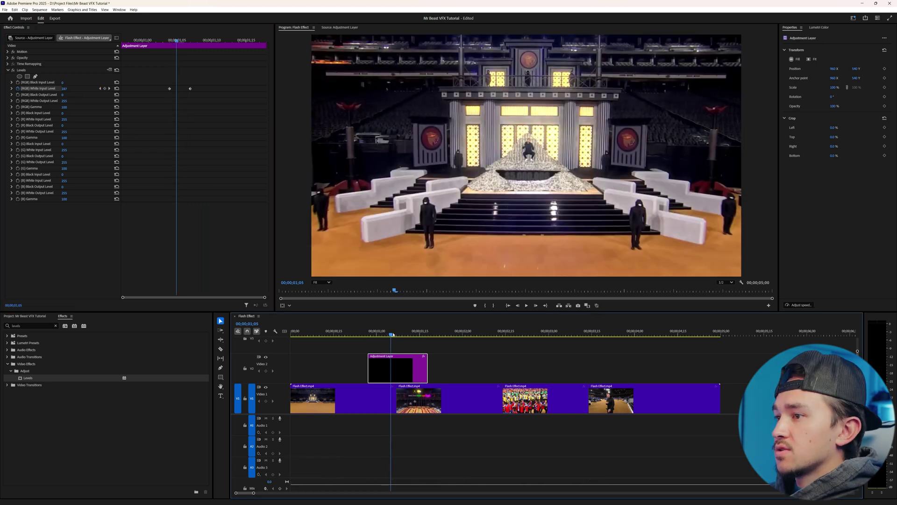
{"action": "key", "text": "space"}
Add a closing White Input Level keyframe of 234 at 00;00;01;17, preview, and duplicate the layer
{"action": "left_click_drag", "start_coordinate": [419, 333], "coordinate": [426, 331]}
{"action": "left_click", "coordinate": [69, 88]}
{"action": "type", "text": "234"}
{"action": "key", "text": "Return"}
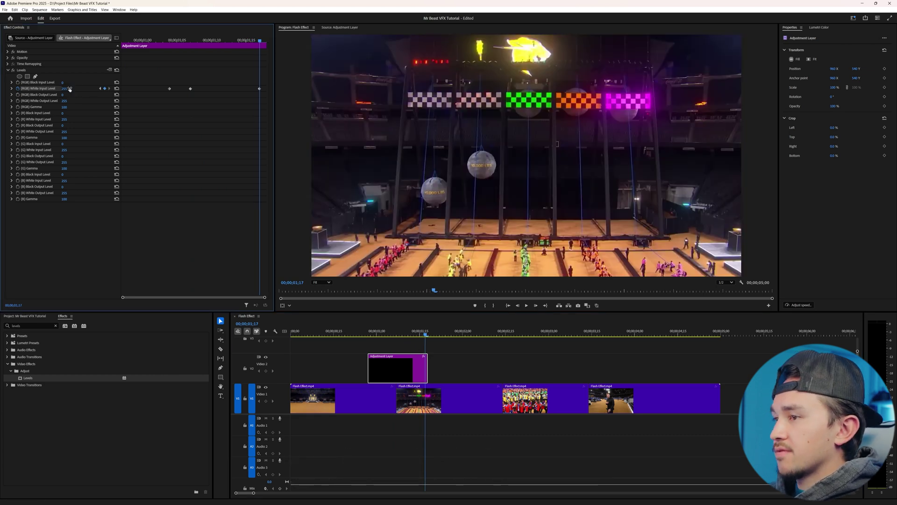
{"action": "left_click", "coordinate": [299, 333]}
{"action": "key", "text": "space"}
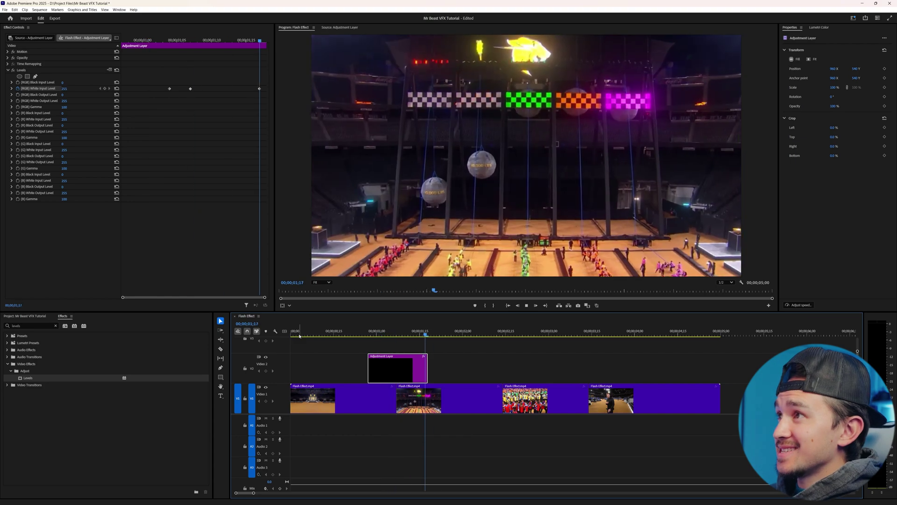
{"action": "left_click", "coordinate": [368, 333]}
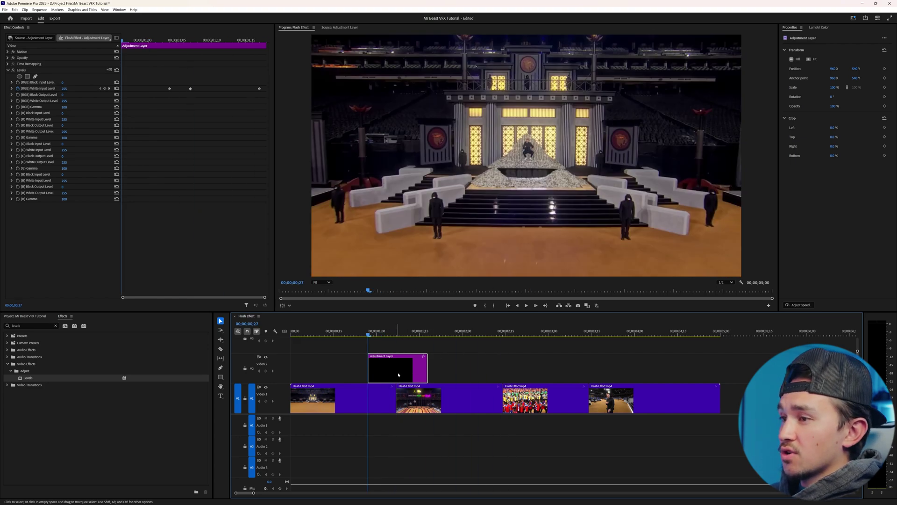
{"action": "left_click_drag", "start_coordinate": [386, 370], "coordinate": [502, 370]}
Undo the duplicate and extend the adjustment layer to the end of the clips
{"action": "left_click", "coordinate": [502, 370]}
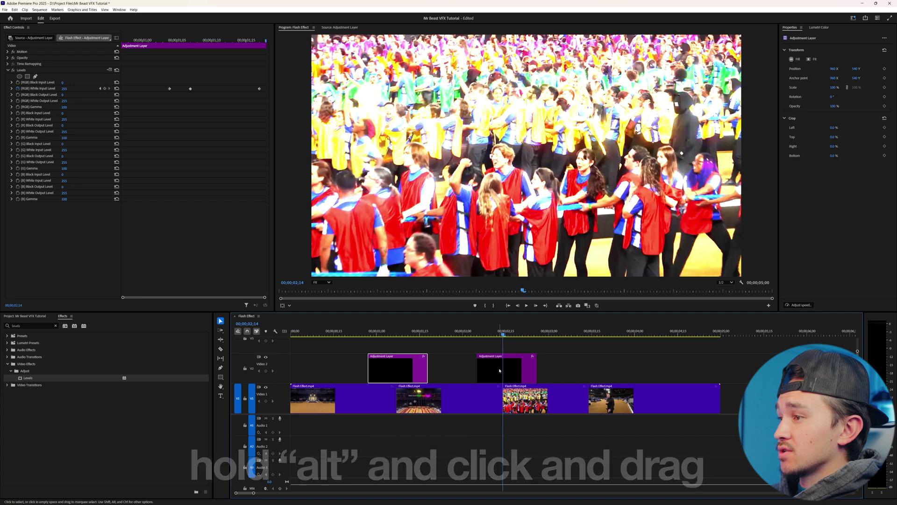
{"action": "key", "text": "ctrl+z"}
{"action": "left_click_drag", "start_coordinate": [430, 368], "coordinate": [722, 363]}
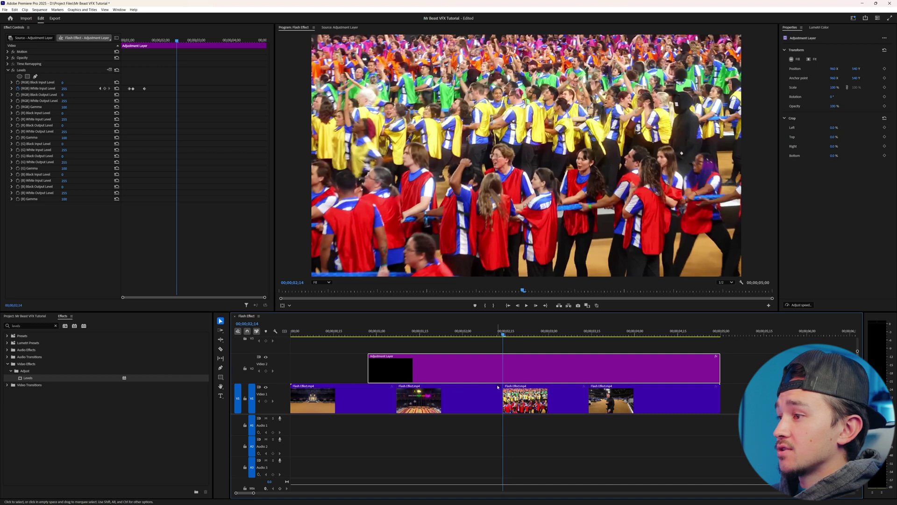
Paste the three White Input Level flash keyframes at 00;00;02;14, aligned with the playhead
{"action": "left_click_drag", "start_coordinate": [149, 87], "coordinate": [122, 92]}
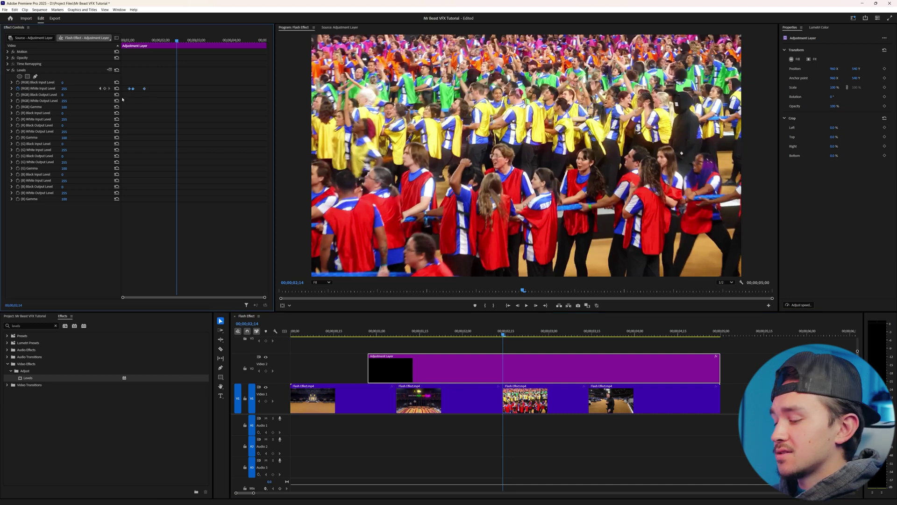
{"action": "key", "text": "ctrl+v"}
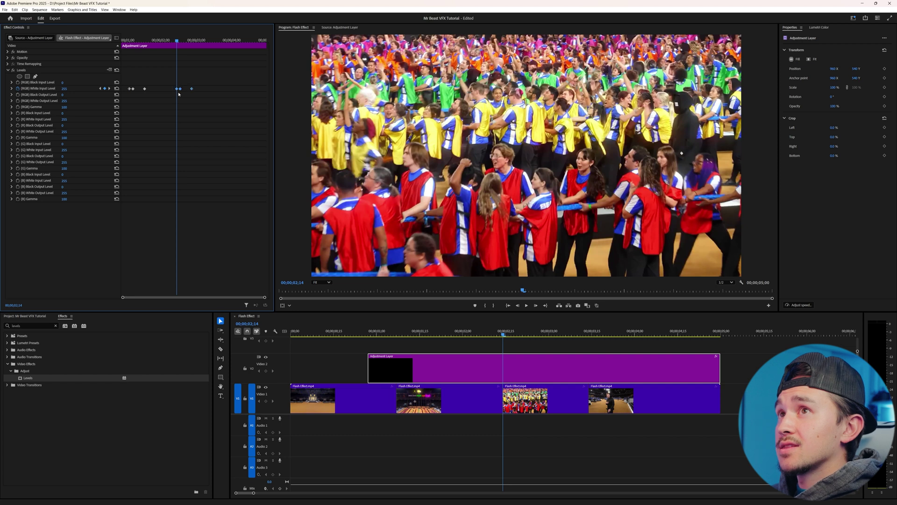
{"action": "left_click_drag", "start_coordinate": [180, 90], "coordinate": [178, 91]}
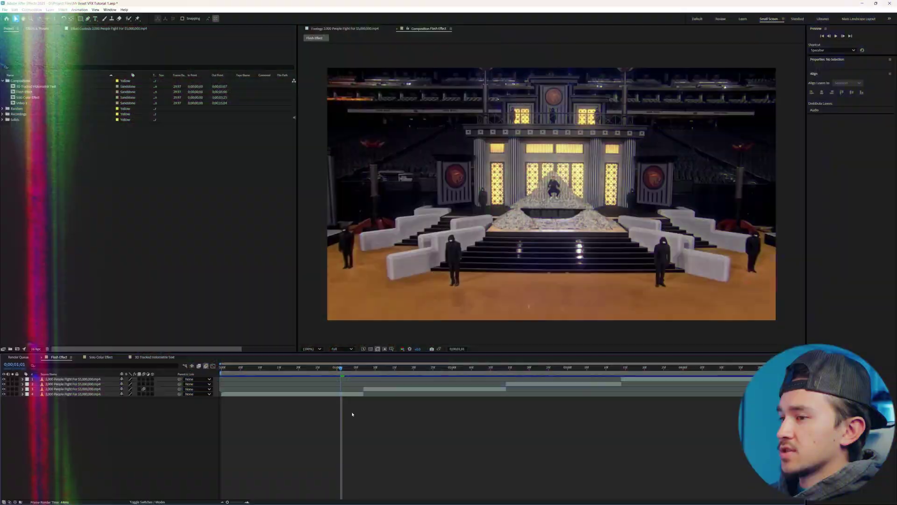
Add an adjustment layer with the Exposure effect set to 1.50 at 0;00;01;07
{"action": "right_click", "coordinate": [352, 414]}
{"action": "mouse_move", "coordinate": [402, 415]}
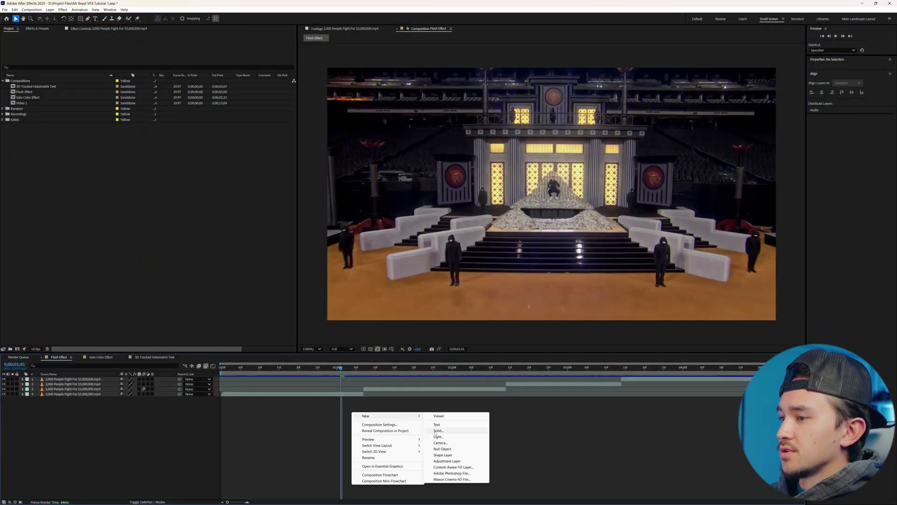
{"action": "left_click", "coordinate": [447, 461]}
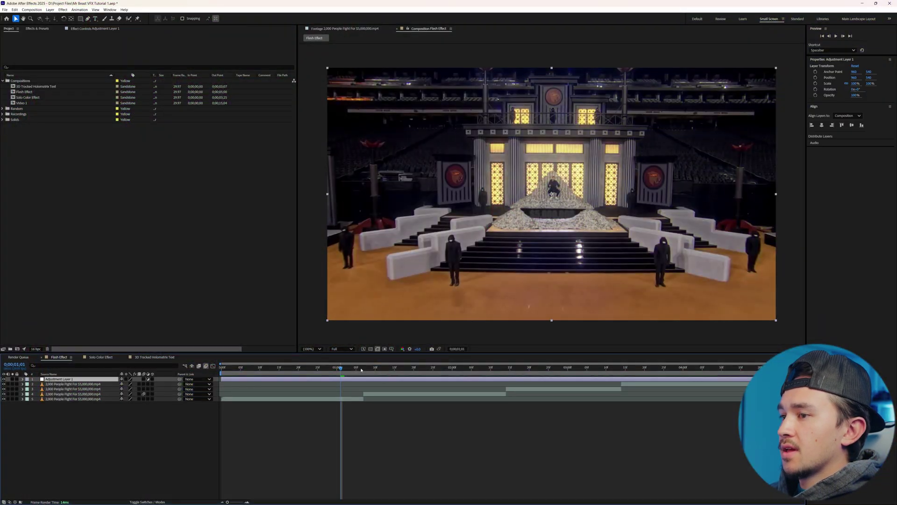
{"action": "left_click", "coordinate": [362, 369]}
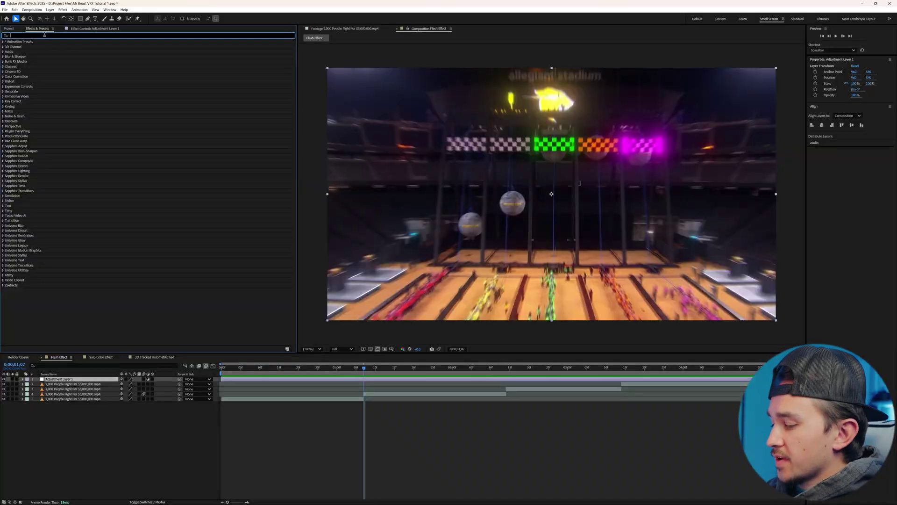
{"action": "type", "text": "exposure"}
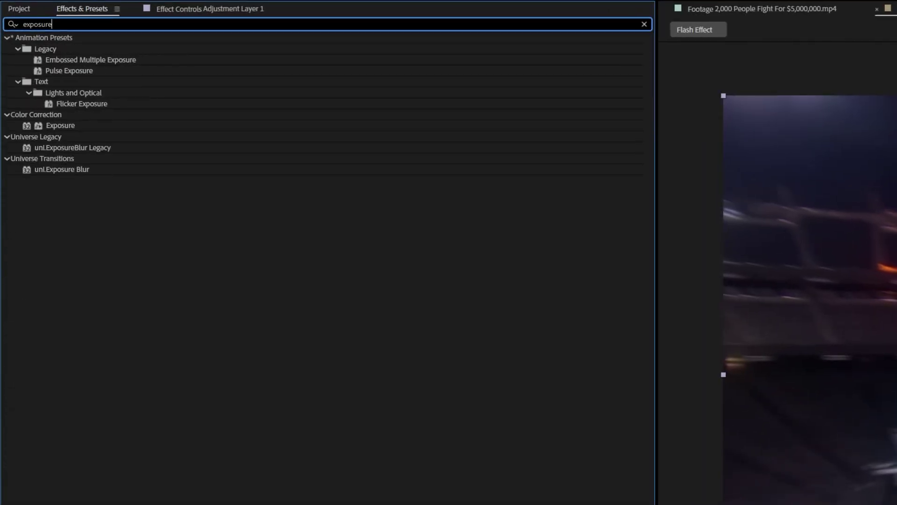
{"action": "left_click_drag", "start_coordinate": [60, 125], "coordinate": [355, 319]}
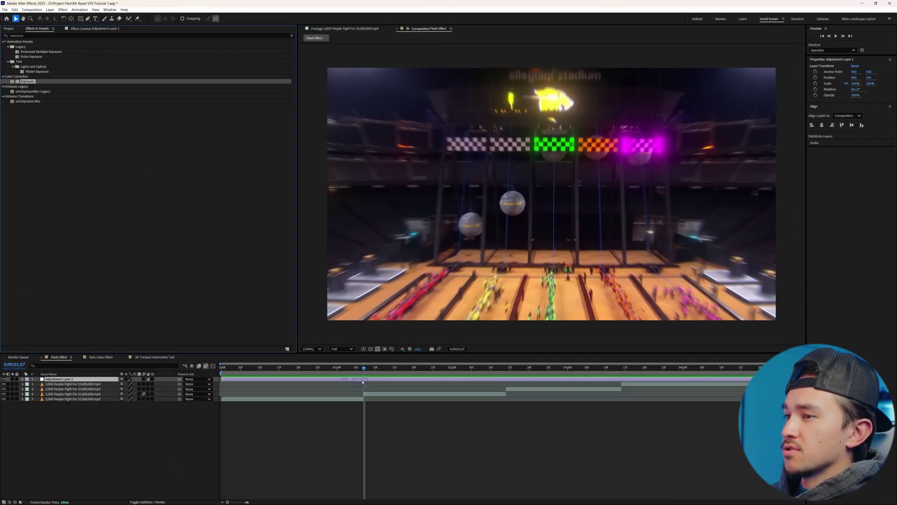
{"action": "left_click_drag", "start_coordinate": [362, 382], "coordinate": [362, 382]}
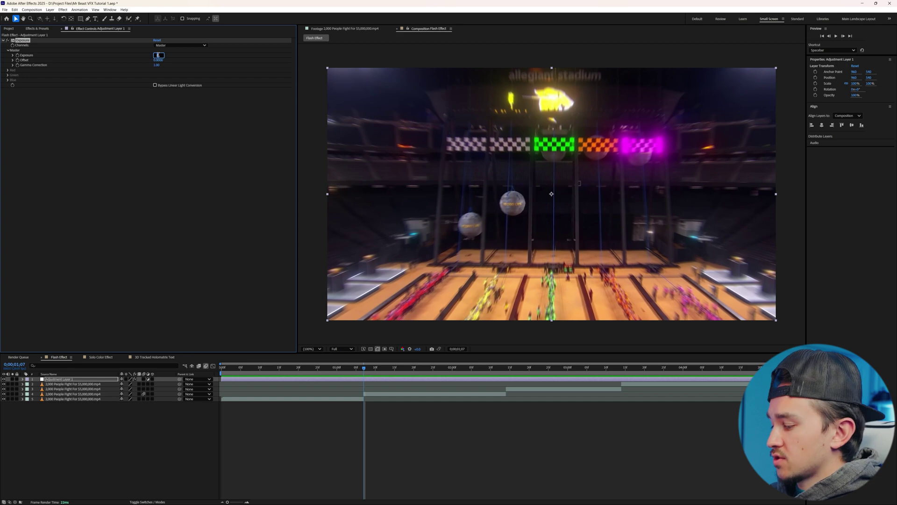
{"action": "key", "text": "Return"}
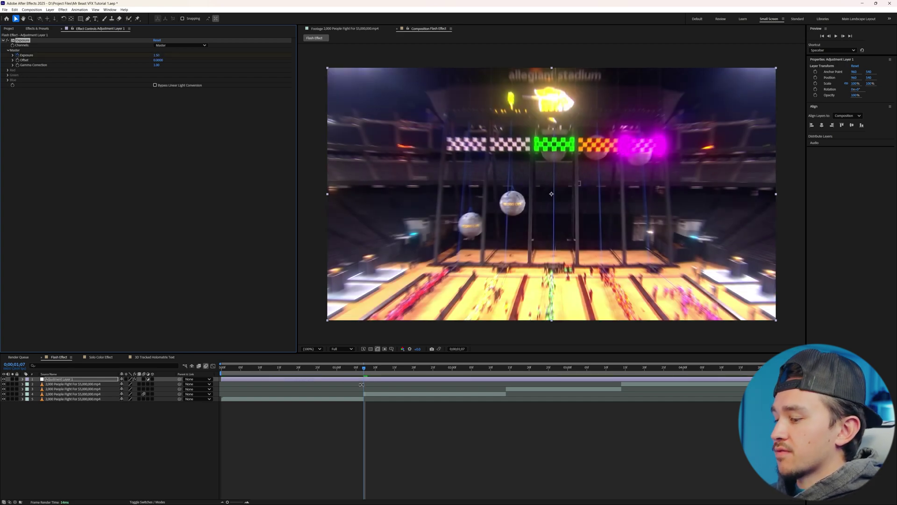
Keyframe Exposure back to 0 at 0;00;01;05 and again after the cut
{"action": "key", "text": "u"}
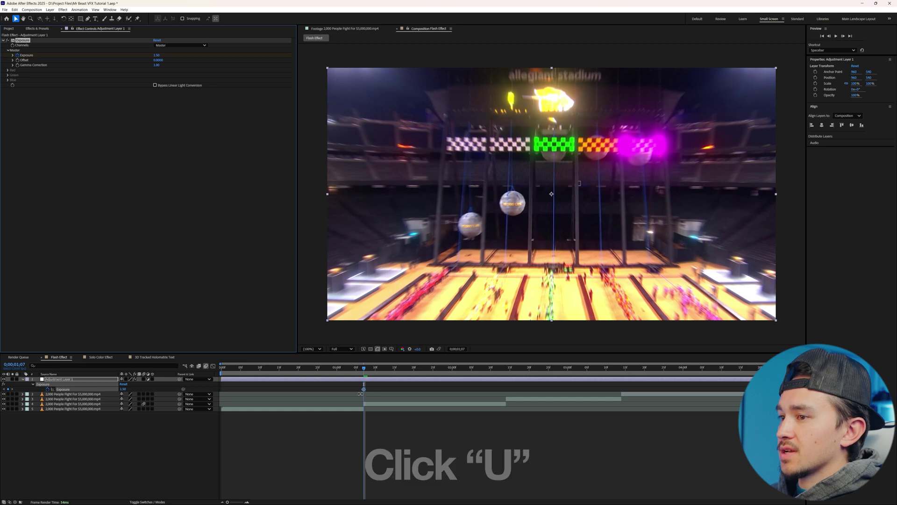
{"action": "left_click_drag", "start_coordinate": [364, 369], "coordinate": [353, 368]}
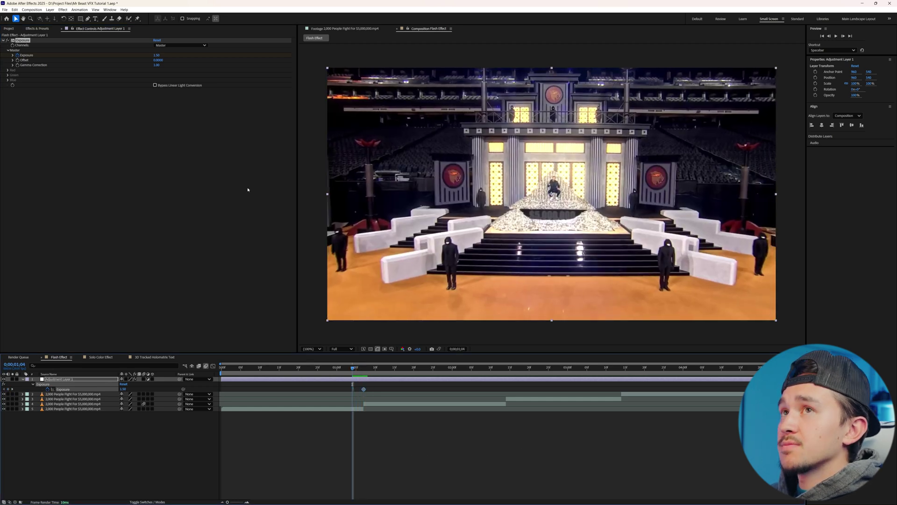
{"action": "left_click", "coordinate": [157, 55]}
{"action": "type", "text": "0"}
{"action": "key", "text": "Return"}
{"action": "left_click_drag", "start_coordinate": [362, 367], "coordinate": [414, 367]}
{"action": "left_click", "coordinate": [157, 56]}
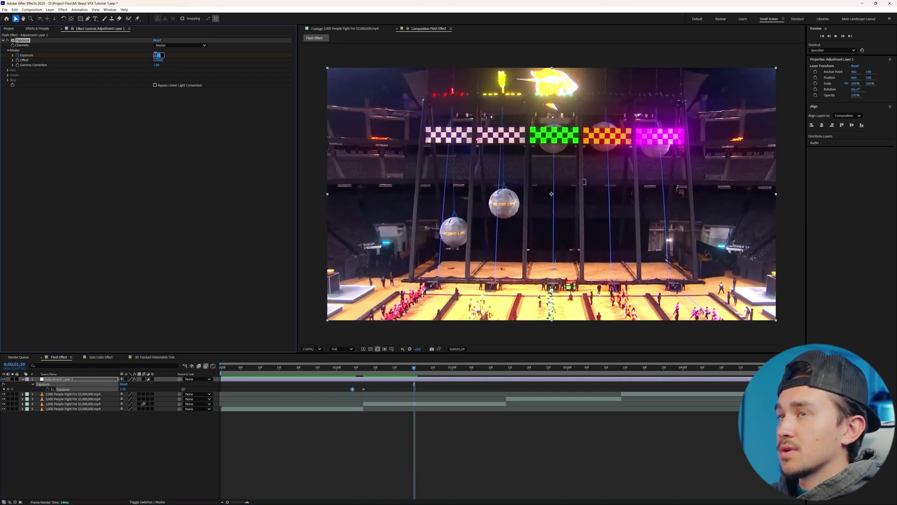
{"action": "key", "text": "Return"}
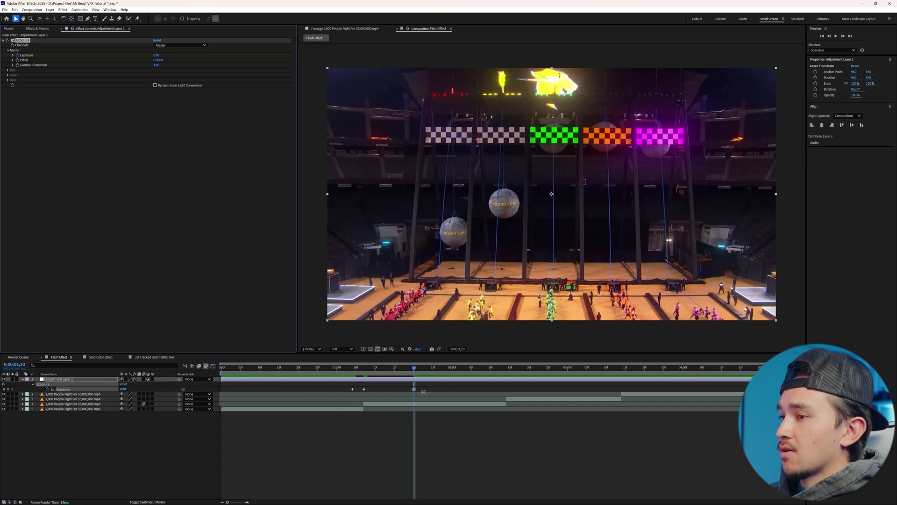
Copy the three Exposure keyframes and paste them at 0;00;02;14
{"action": "left_click_drag", "start_coordinate": [429, 386], "coordinate": [346, 395]}
{"action": "key", "text": "ctrl+c"}
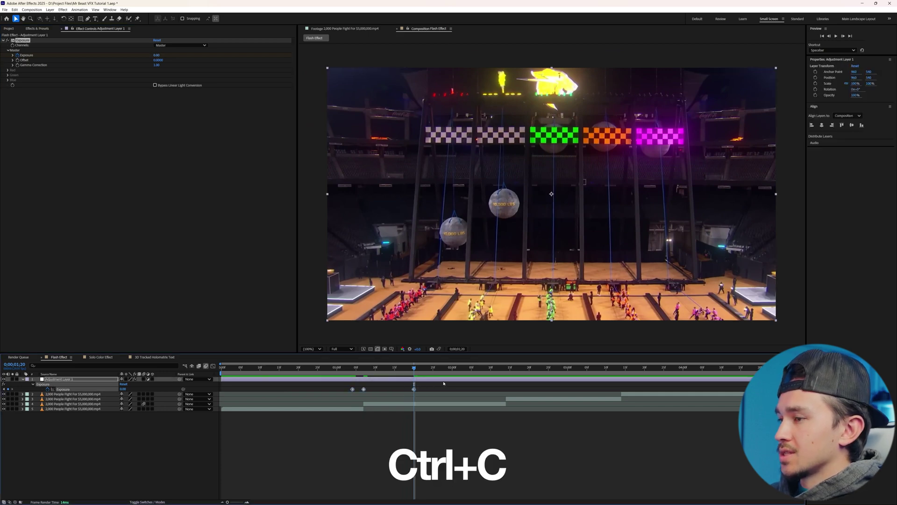
{"action": "left_click", "coordinate": [507, 368]}
{"action": "key", "text": "ctrl+v"}
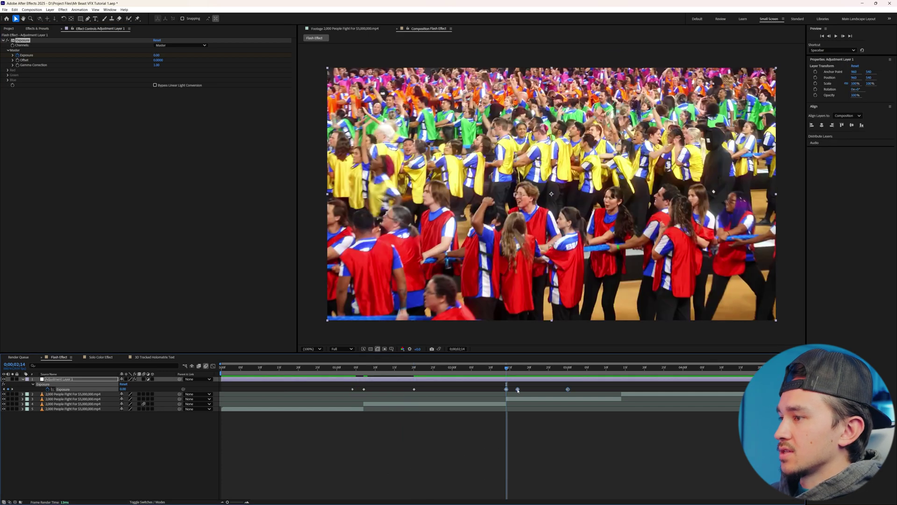
{"action": "left_click", "coordinate": [622, 368]}
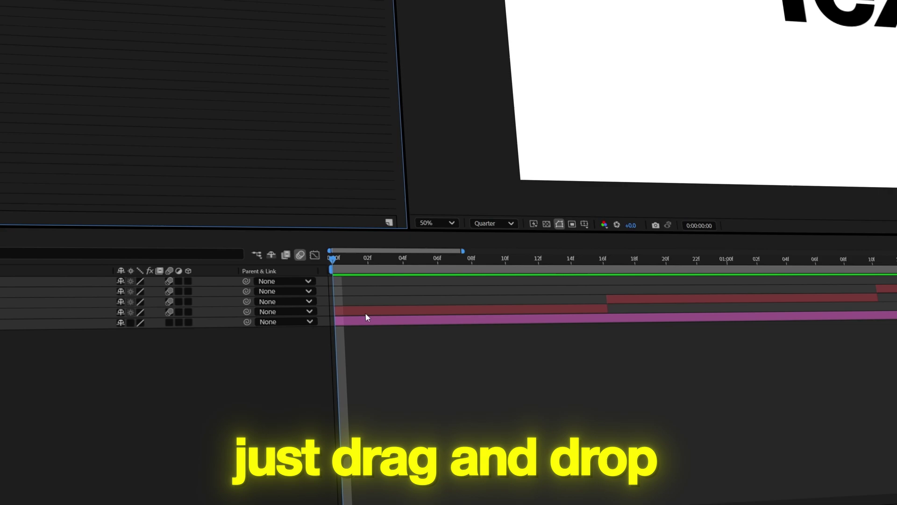
Open the TypeFlow Text Animation Preset Pack page and play its second Shoota video preview
{"action": "key", "text": "space"}
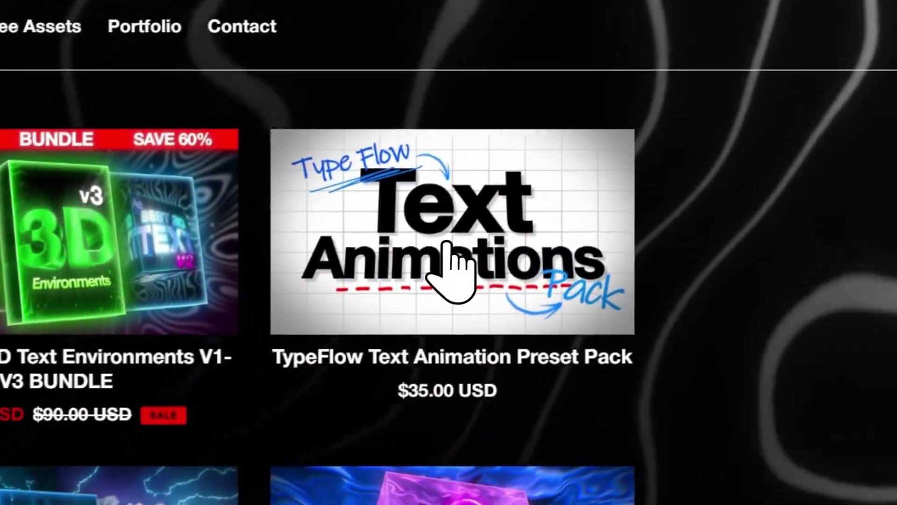
{"action": "left_click", "coordinate": [450, 260]}
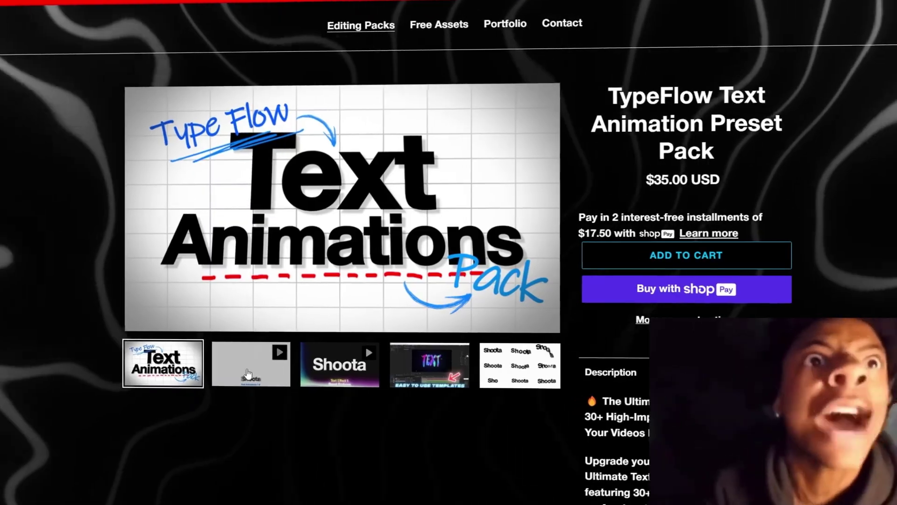
{"action": "left_click", "coordinate": [244, 374]}
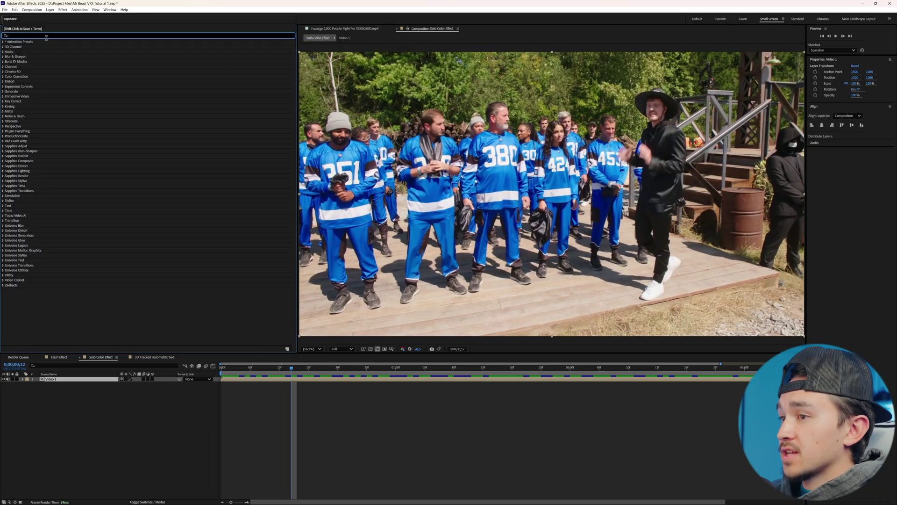
Apply Leave Color to the Video 1 forest footage layer to keep the jersey blue
{"action": "type", "text": "leave color"}
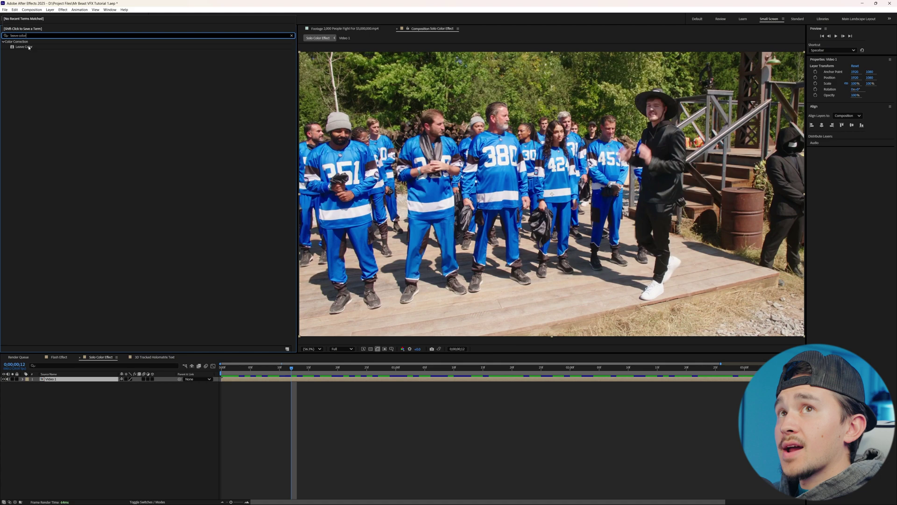
{"action": "left_click_drag", "start_coordinate": [28, 47], "coordinate": [295, 298]}
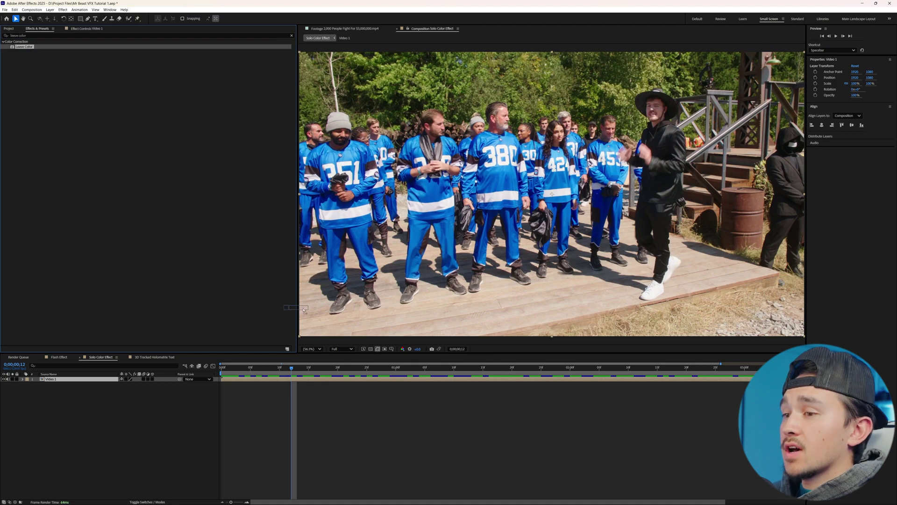
{"action": "left_click_drag", "start_coordinate": [303, 382], "coordinate": [303, 381]}
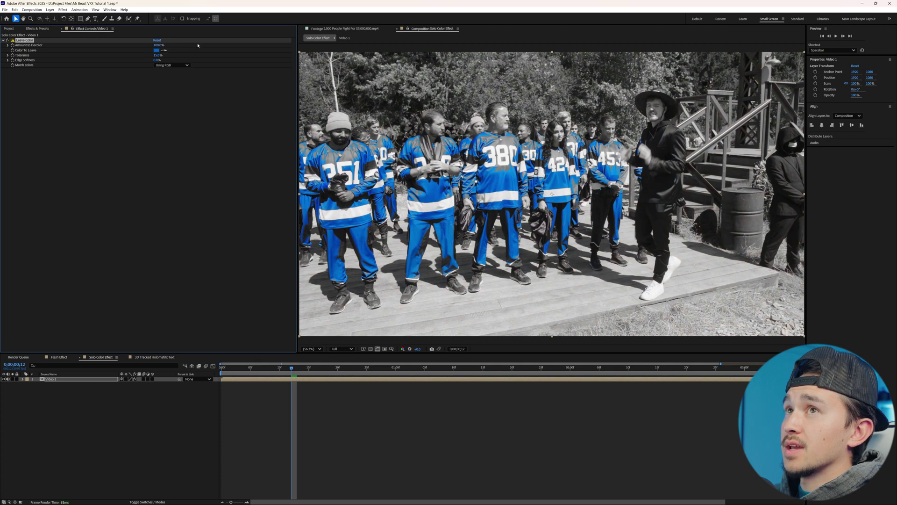
{"action": "left_click", "coordinate": [173, 65]}
Set Match colors to Using Hue, then apply Curves and bend it into a contrast S-curve
{"action": "left_click", "coordinate": [174, 77]}
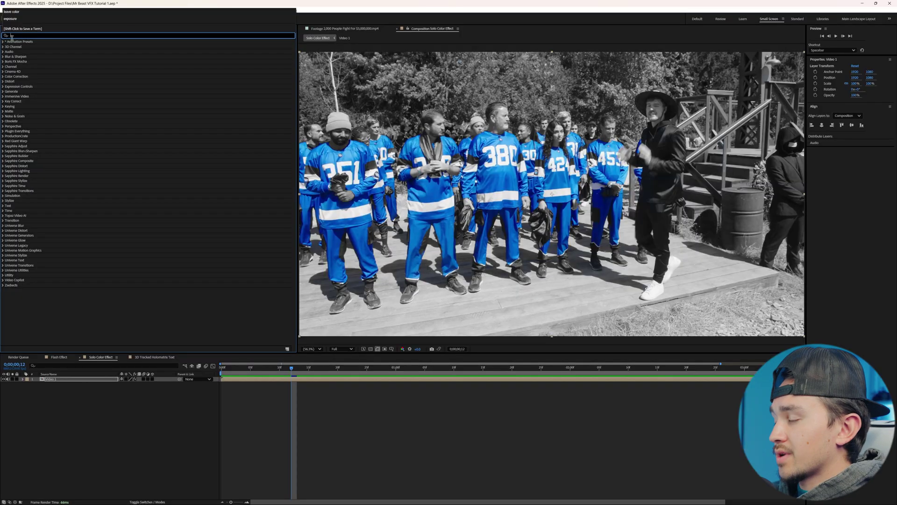
{"action": "type", "text": "curves"}
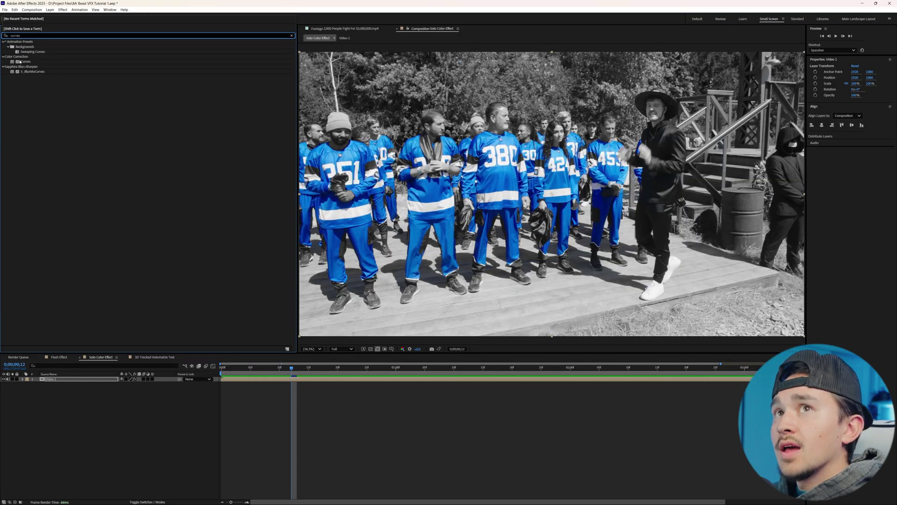
{"action": "double_click", "coordinate": [20, 62]}
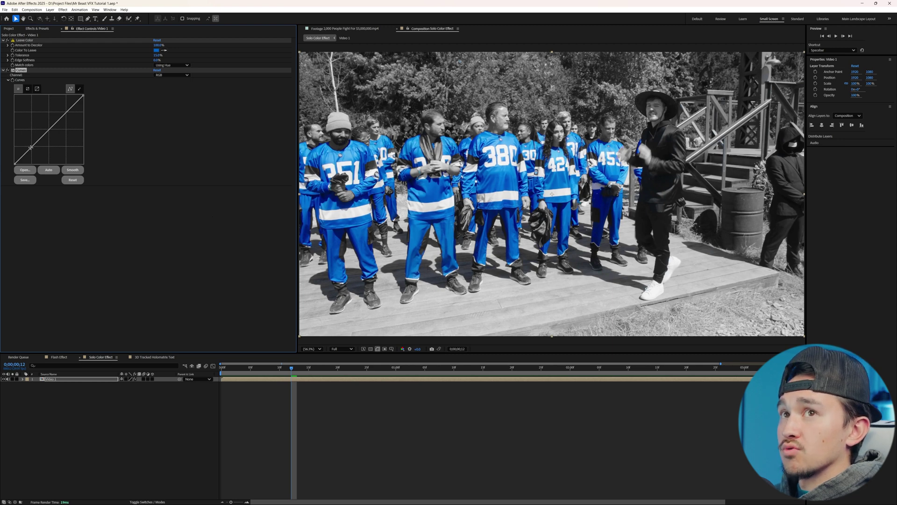
{"action": "left_click_drag", "start_coordinate": [32, 149], "coordinate": [36, 153]}
{"action": "left_click", "coordinate": [68, 118]}
{"action": "left_click_drag", "start_coordinate": [68, 121], "coordinate": [63, 113]}
{"action": "key", "text": "ctrl+z"}
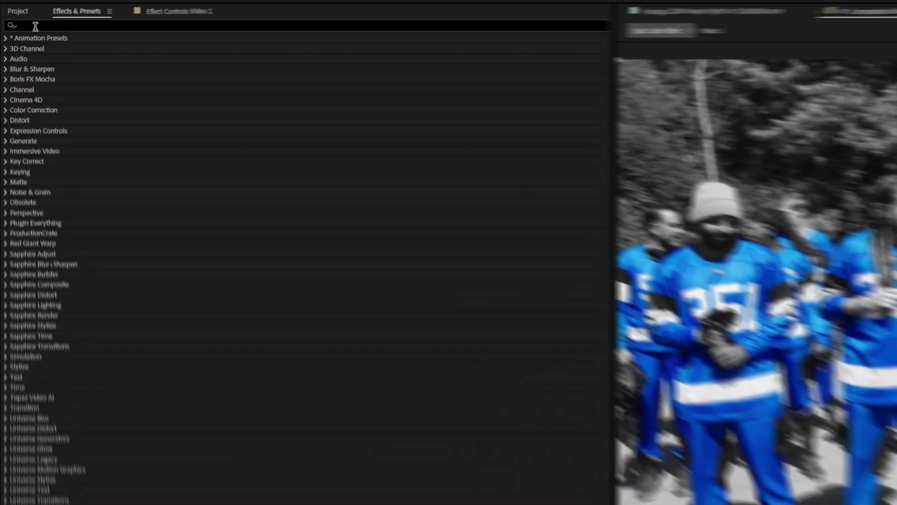
Apply Noise HLS Auto to Video 1 with Noise set to Grain, zooming in to inspect it
{"action": "left_click", "coordinate": [68, 35]}
{"action": "type", "text": "a"}
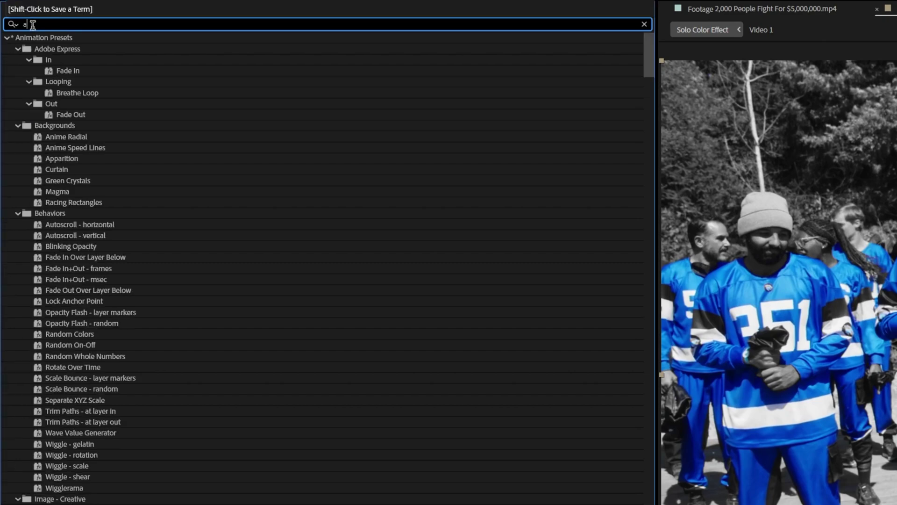
{"action": "type", "text": "uto"}
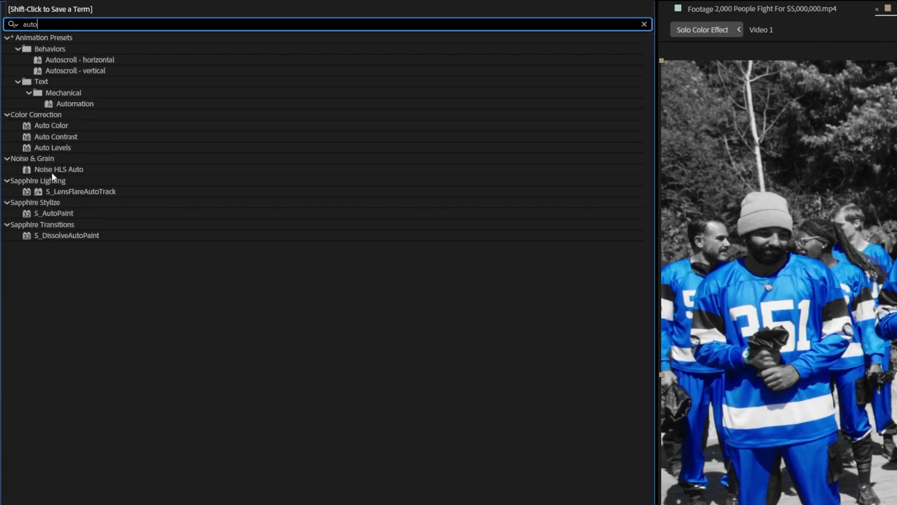
{"action": "left_click_drag", "start_coordinate": [64, 169], "coordinate": [852, 504]}
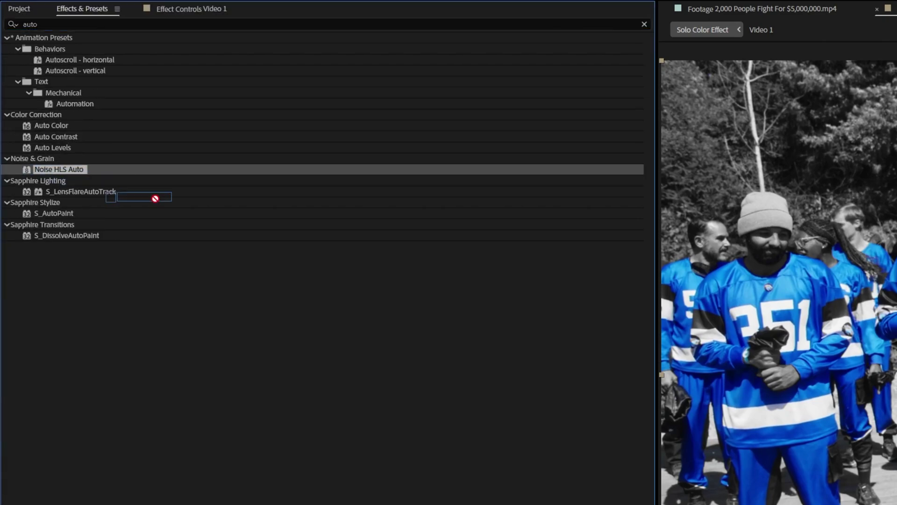
{"action": "left_click_drag", "start_coordinate": [381, 383], "coordinate": [381, 380]}
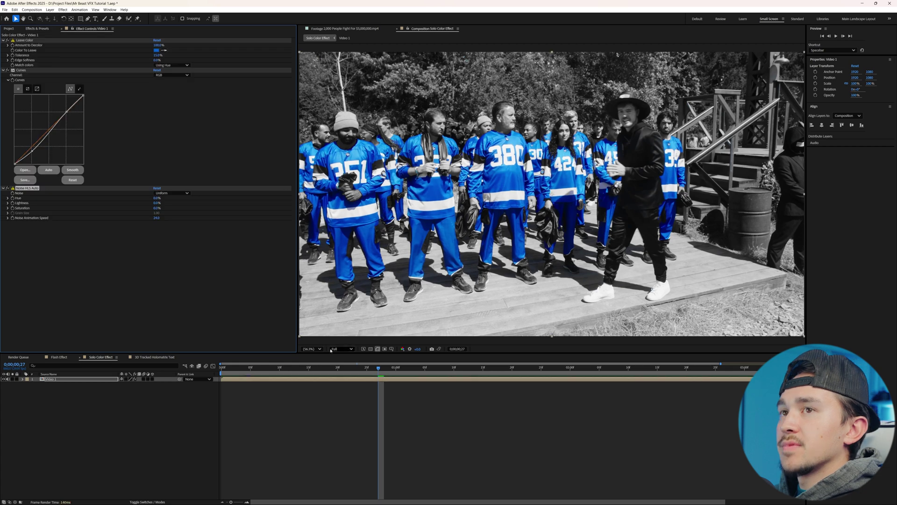
{"action": "left_click", "coordinate": [167, 193]}
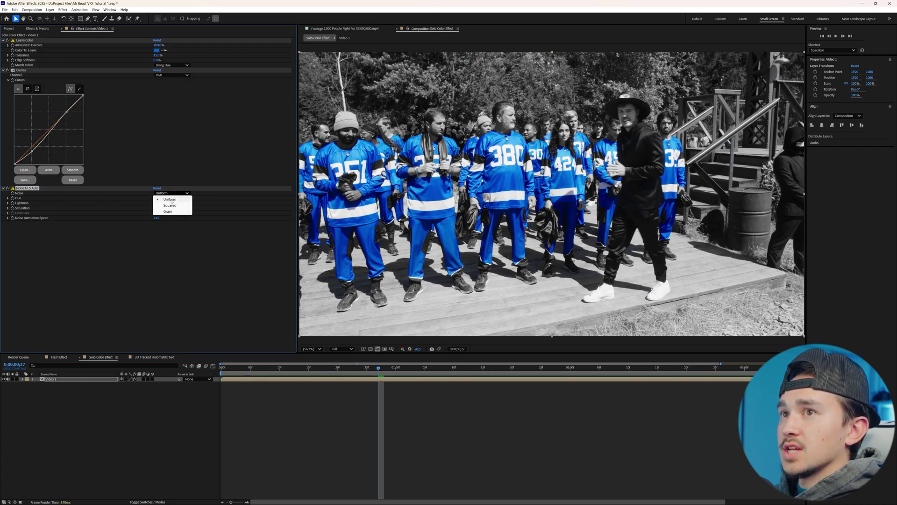
{"action": "left_click", "coordinate": [168, 211]}
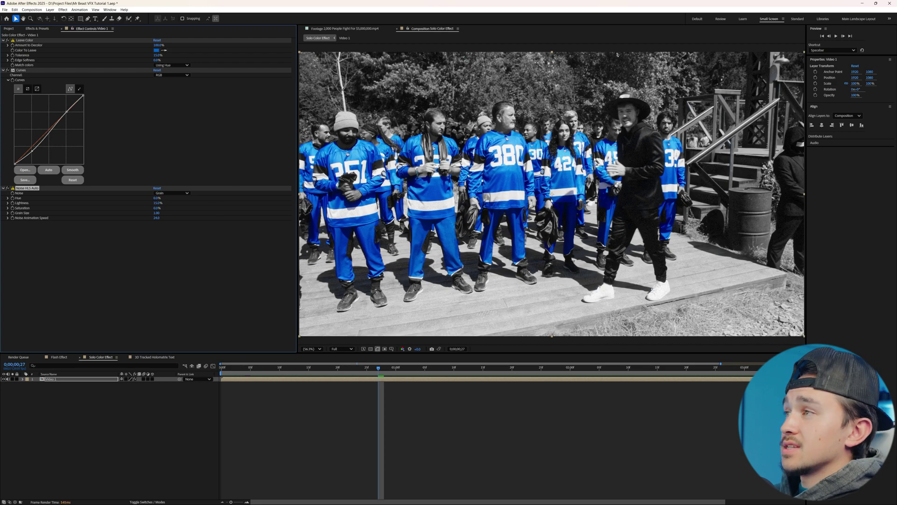
{"action": "scroll", "coordinate": [533, 195], "scroll_direction": "up", "scroll_amount": 5}
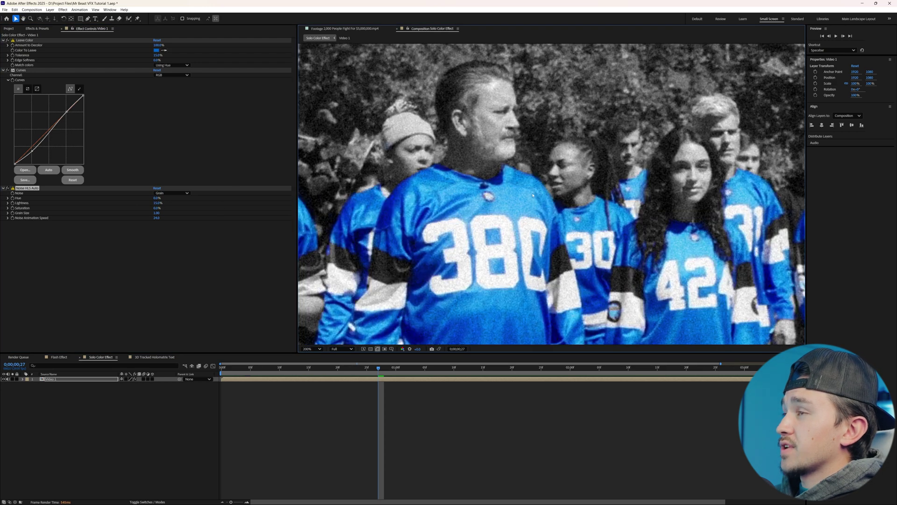
{"action": "left_click_drag", "start_coordinate": [533, 196], "coordinate": [544, 226]}
{"action": "scroll", "coordinate": [516, 233], "scroll_direction": "down", "scroll_amount": 3}
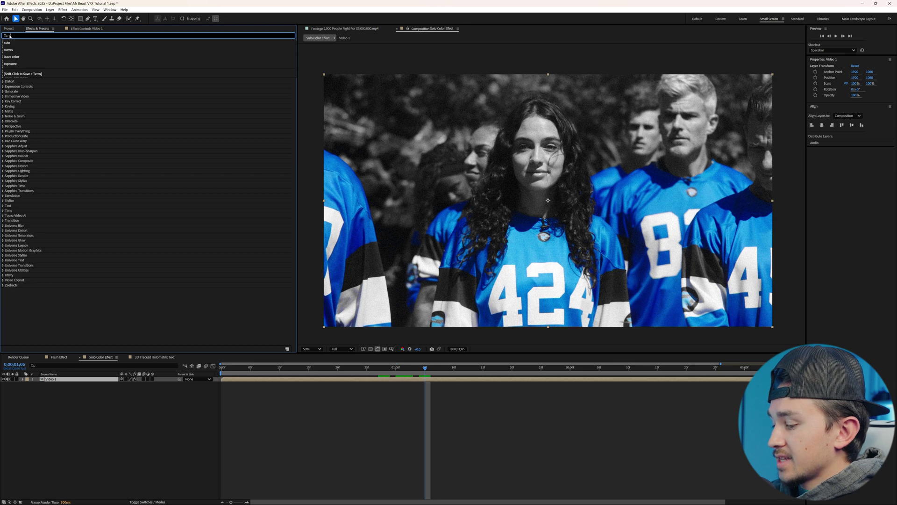
{"action": "type", "text": "vig"}
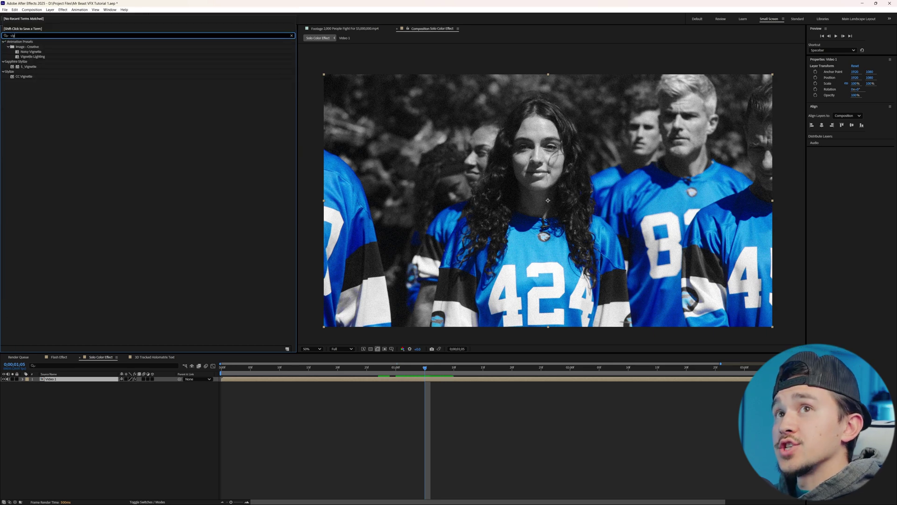
Apply CC Vignette to Video 1 and raise its Amount to darken the edges
{"action": "left_click_drag", "start_coordinate": [24, 78], "coordinate": [429, 384]}
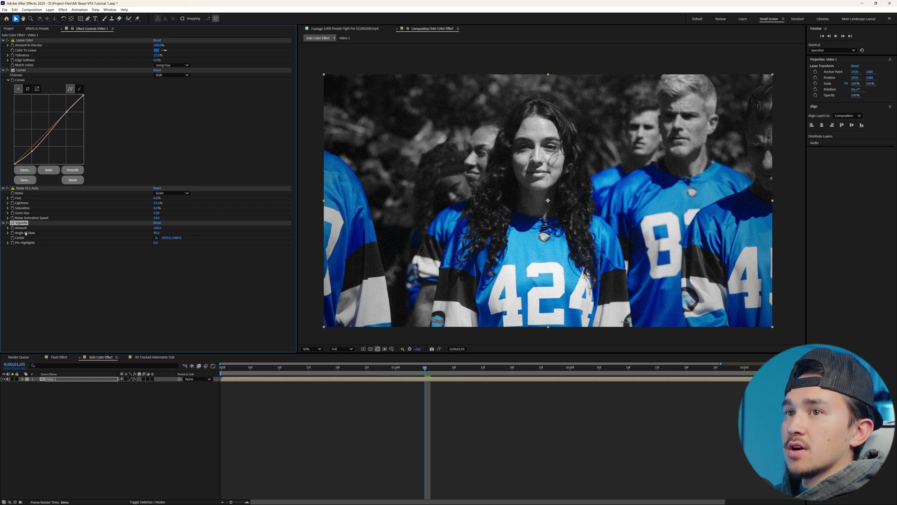
{"action": "left_click_drag", "start_coordinate": [165, 227], "coordinate": [189, 227]}
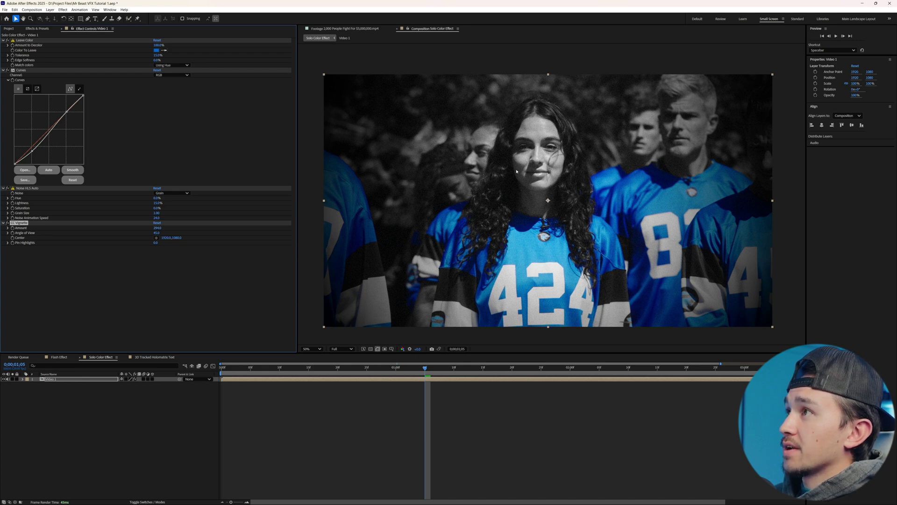
Search 'glow' and apply the Glow effect to the Video 1 layer
{"action": "left_click", "coordinate": [37, 29]}
{"action": "left_click", "coordinate": [41, 36]}
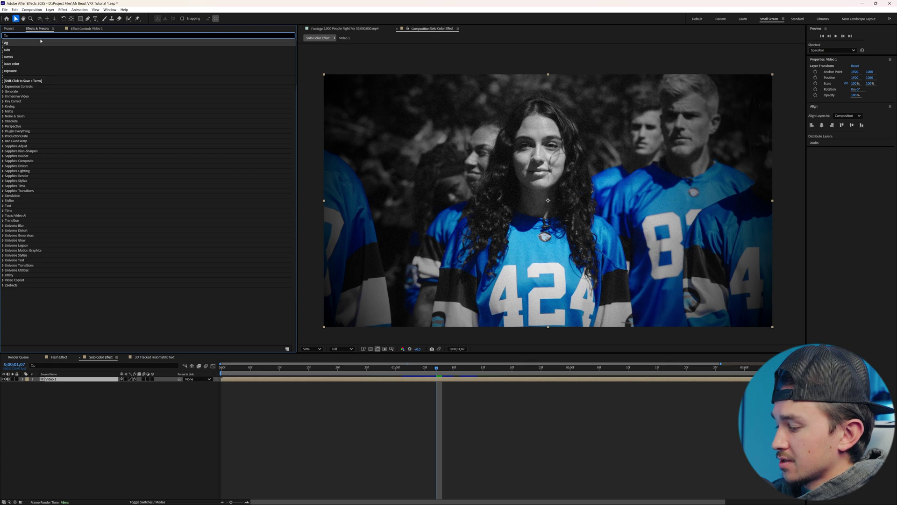
{"action": "type", "text": "glow"}
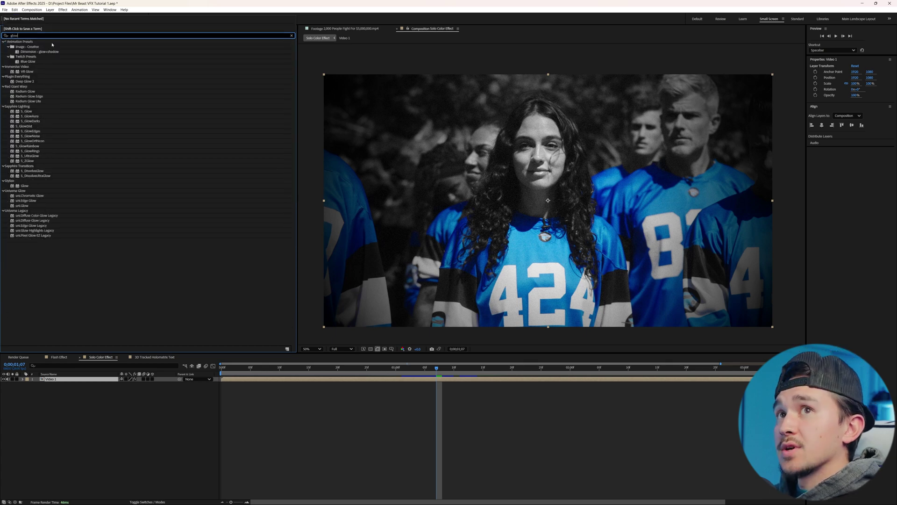
{"action": "left_click_drag", "start_coordinate": [24, 186], "coordinate": [430, 379]}
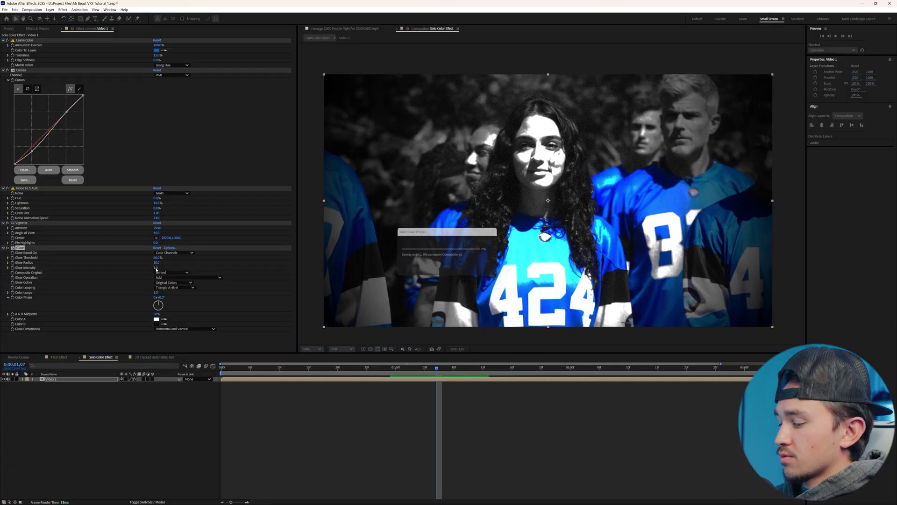
Set Glow Intensity to 0.3, testing a lower threshold before reverting it to 31%
{"action": "left_click", "coordinate": [156, 267]}
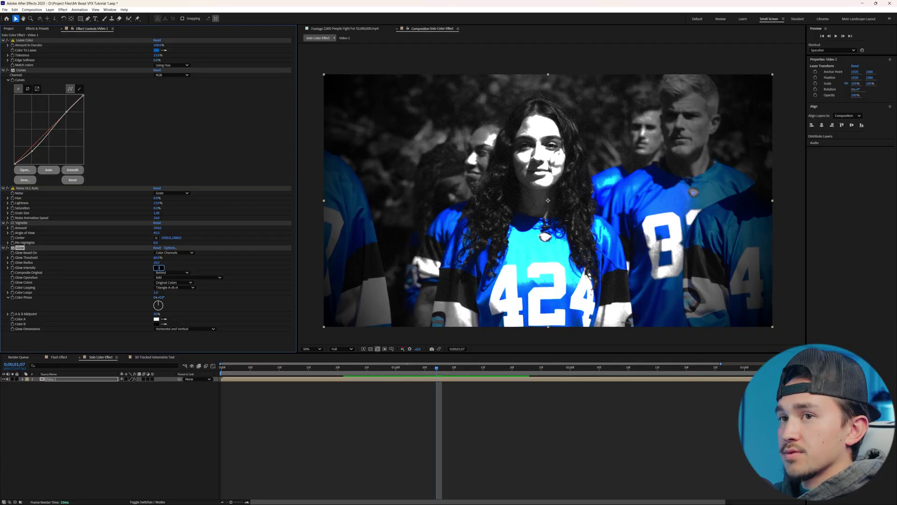
{"action": "type", "text": ".3"}
{"action": "key", "text": "Return"}
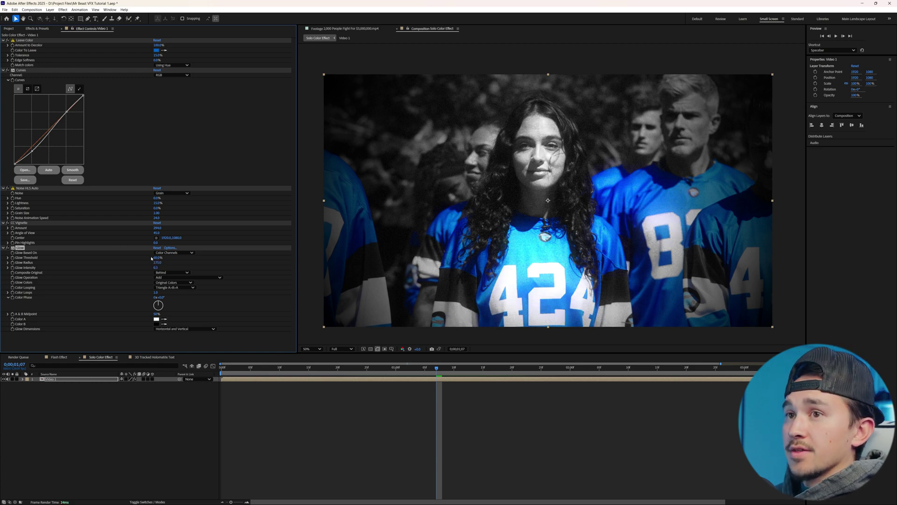
{"action": "left_click_drag", "start_coordinate": [158, 258], "coordinate": [129, 257]}
{"action": "key", "text": "ctrl+z"}
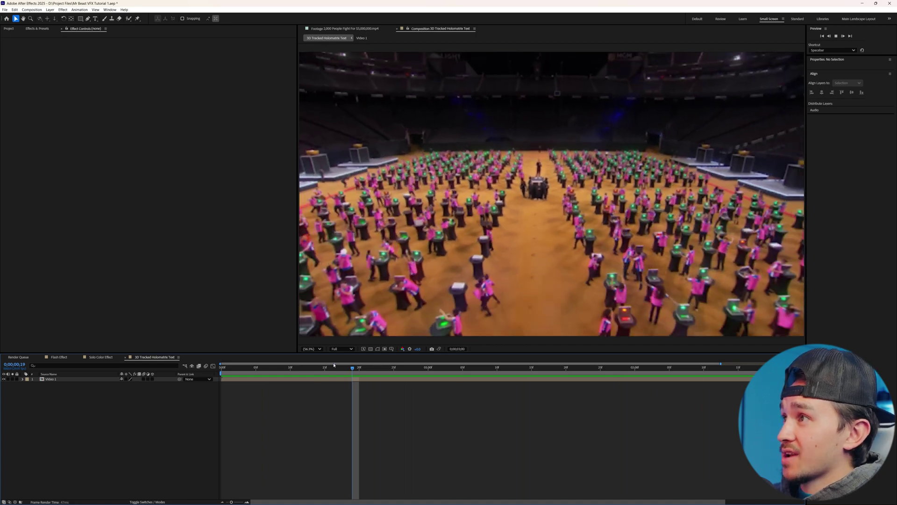
Apply the 3D Camera Tracker to the Video 1 arena footage and scrub to check the solve
{"action": "left_click", "coordinate": [332, 380]}
{"action": "left_click", "coordinate": [36, 29]}
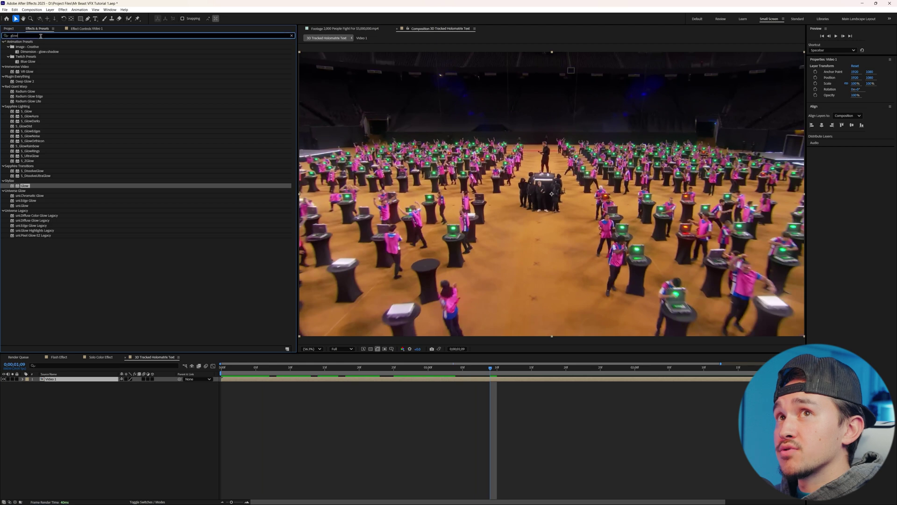
{"action": "type", "text": "3d camera"}
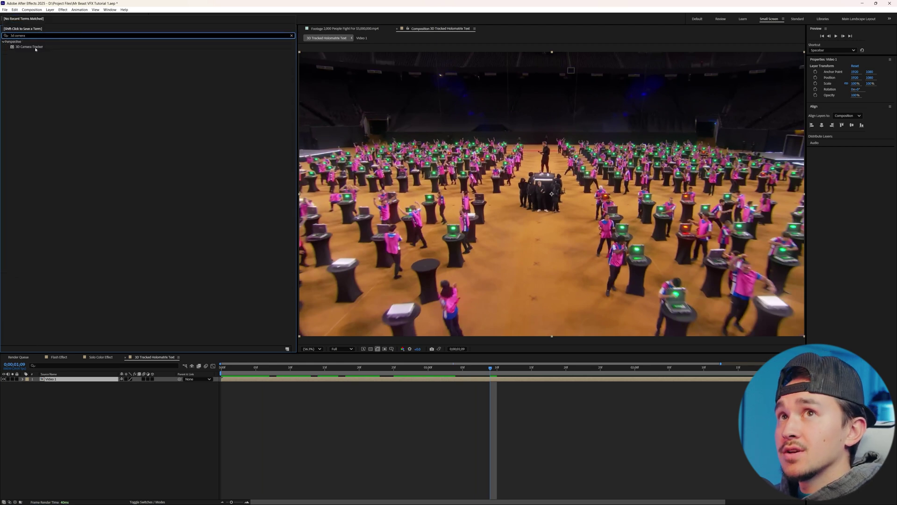
{"action": "left_click_drag", "start_coordinate": [35, 48], "coordinate": [54, 59]}
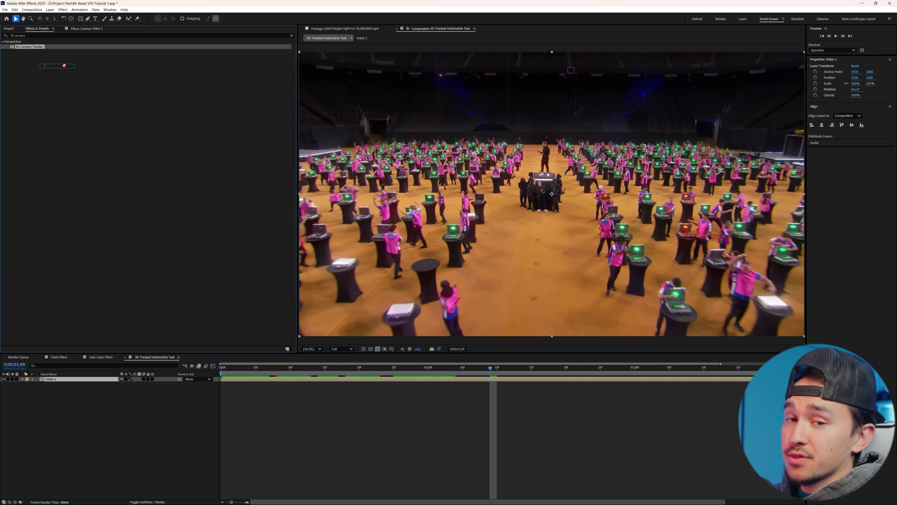
{"action": "left_click_drag", "start_coordinate": [128, 135], "coordinate": [306, 300]}
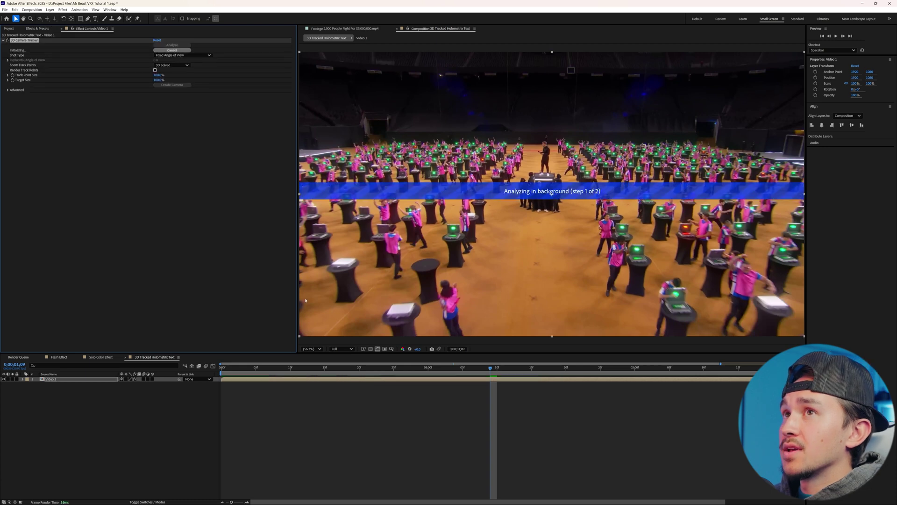
{"action": "left_click", "coordinate": [8, 90]}
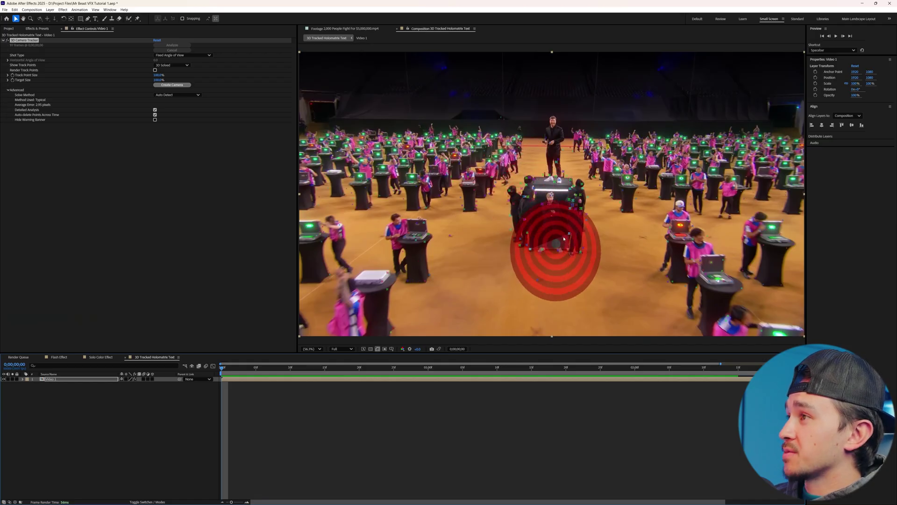
{"action": "left_click_drag", "start_coordinate": [222, 370], "coordinate": [490, 369]}
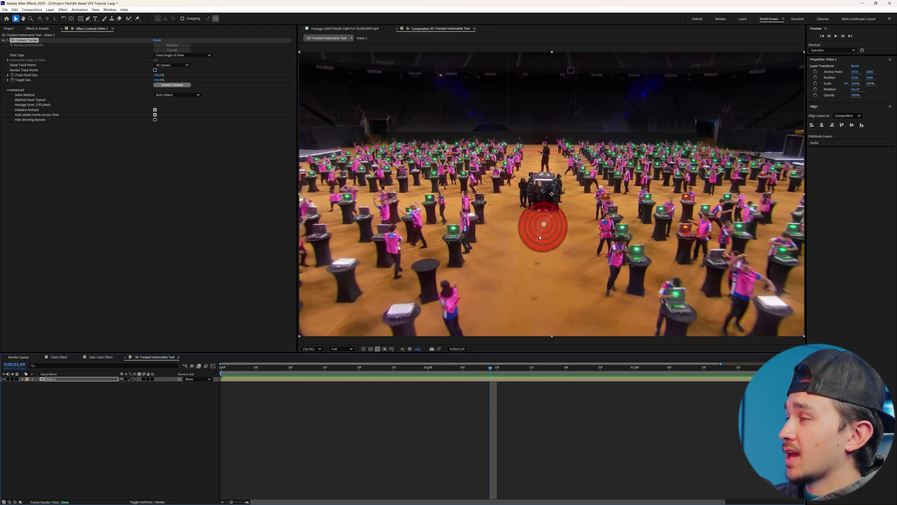
Create tracked text and a camera at the floor target, then rotate the text upright
{"action": "right_click", "coordinate": [539, 234]}
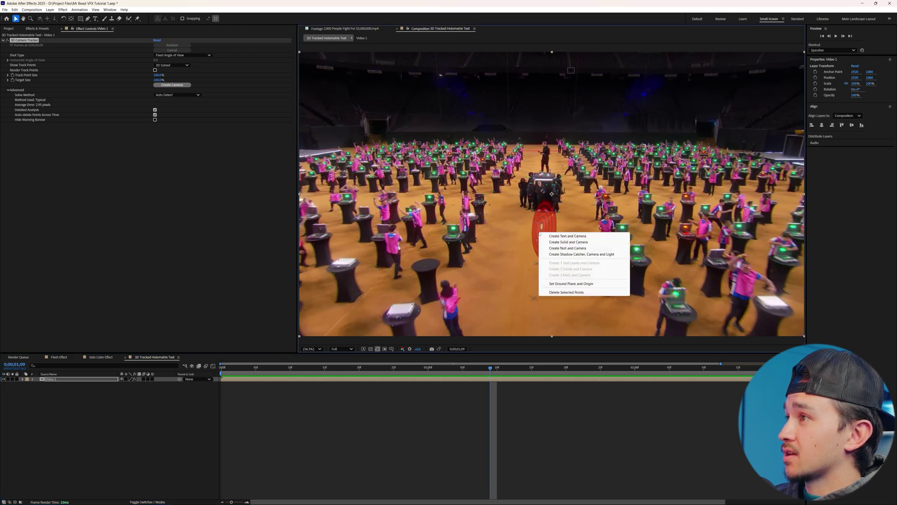
{"action": "left_click", "coordinate": [522, 232]}
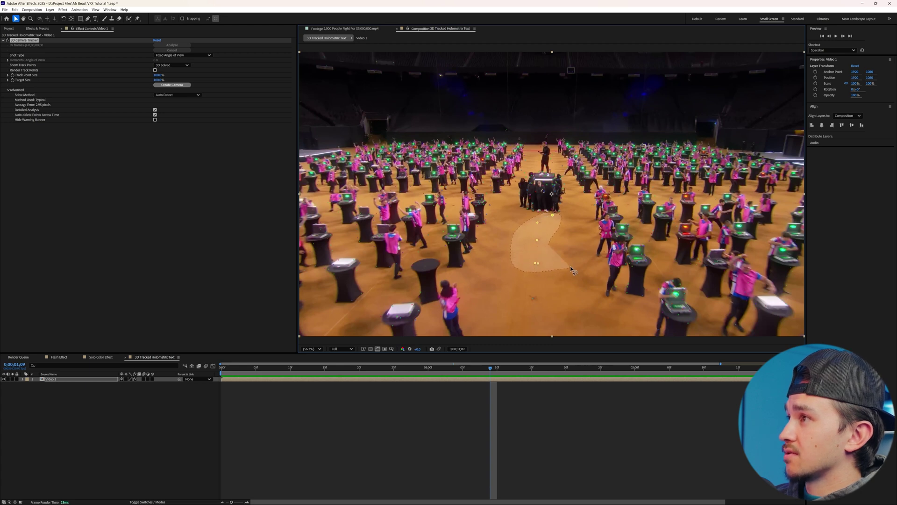
{"action": "right_click", "coordinate": [541, 231]}
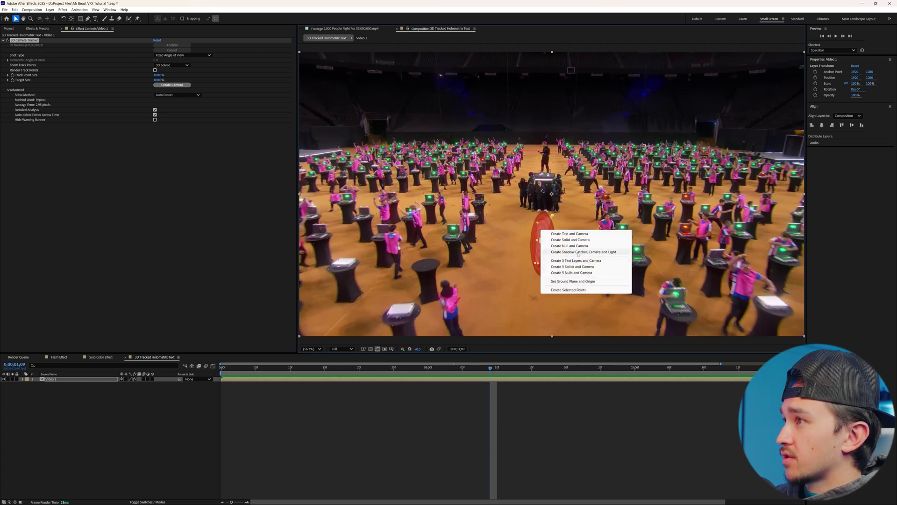
{"action": "left_click", "coordinate": [558, 235]}
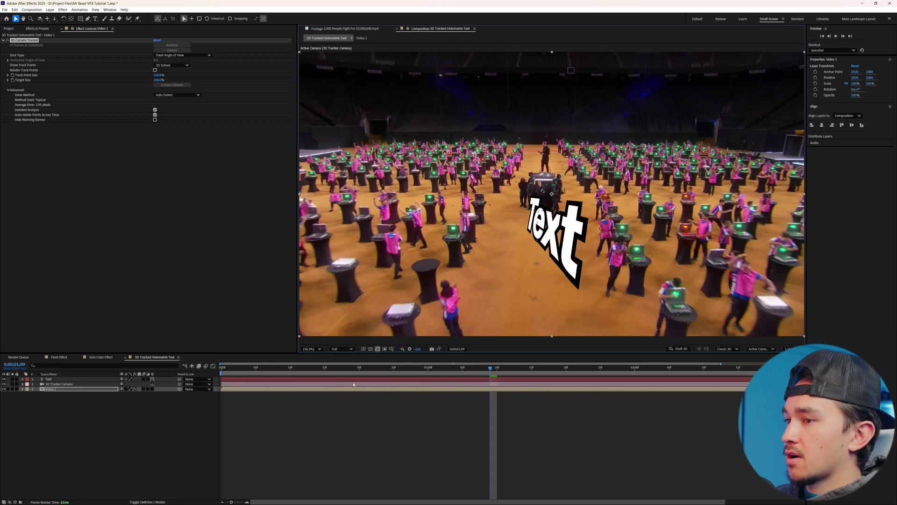
{"action": "left_click", "coordinate": [547, 202]}
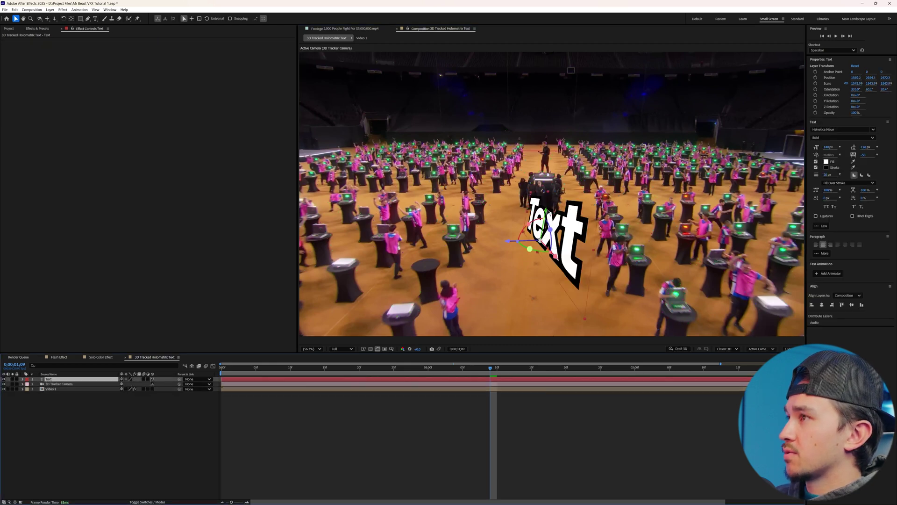
{"action": "left_click_drag", "start_coordinate": [528, 230], "coordinate": [547, 168]}
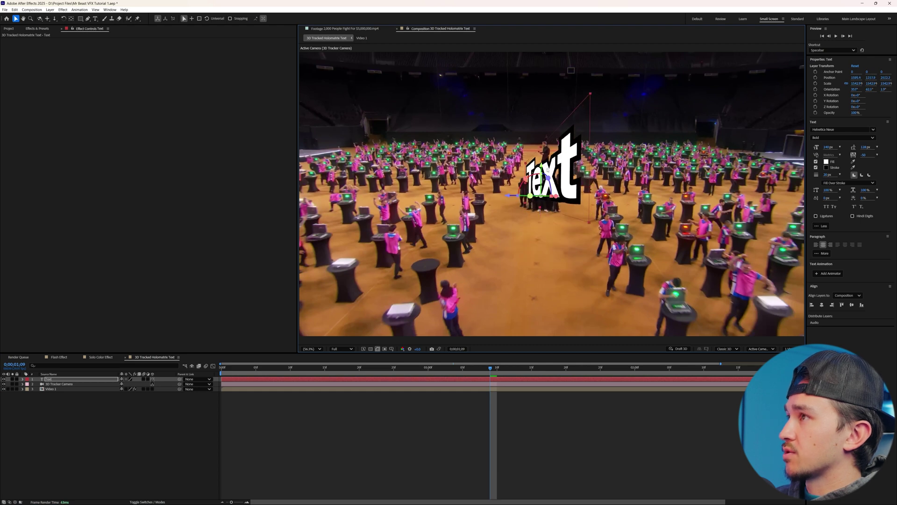
{"action": "left_click_drag", "start_coordinate": [542, 214], "coordinate": [546, 191]}
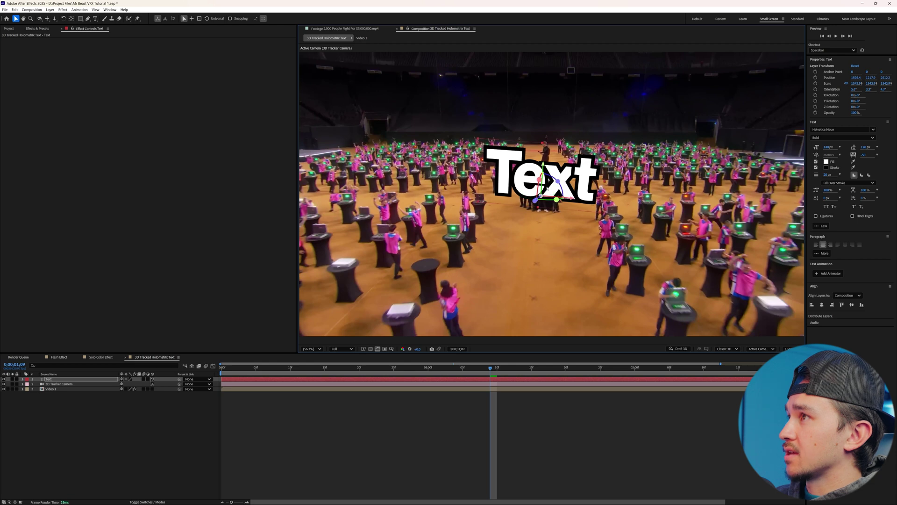
Replace the placeholder text with 'Mr Beast'
{"action": "double_click", "coordinate": [473, 380]}
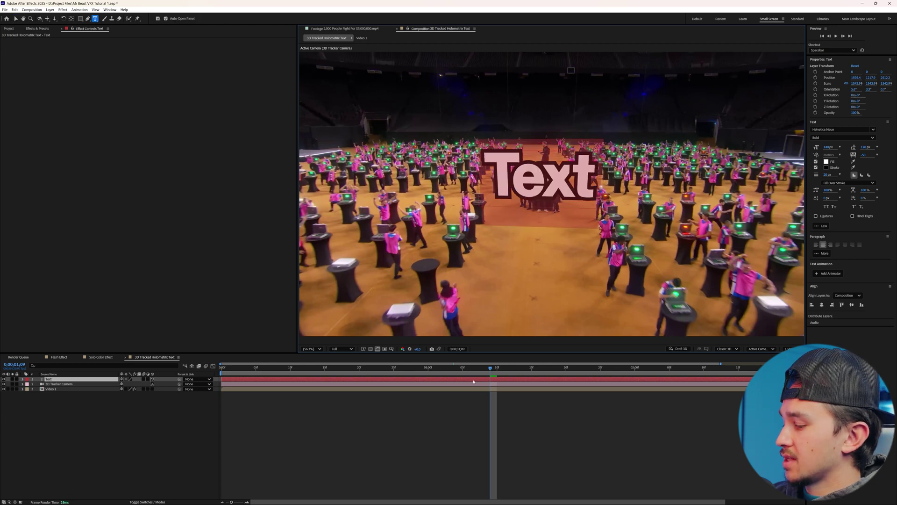
{"action": "type", "text": "Mr Beast"}
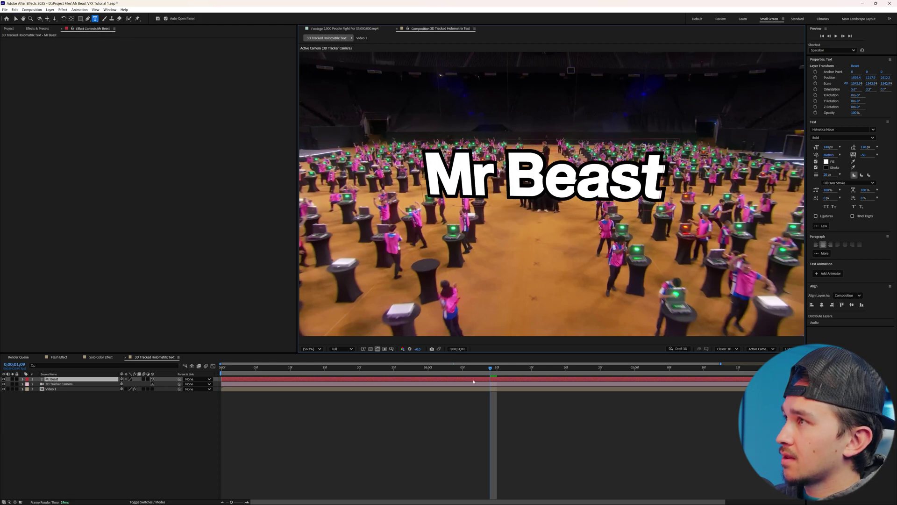
{"action": "key", "text": "Escape"}
At 0;00;02;07, apply uni.Holomatrix II to the Mr Beast text layer
{"action": "key", "text": "v"}
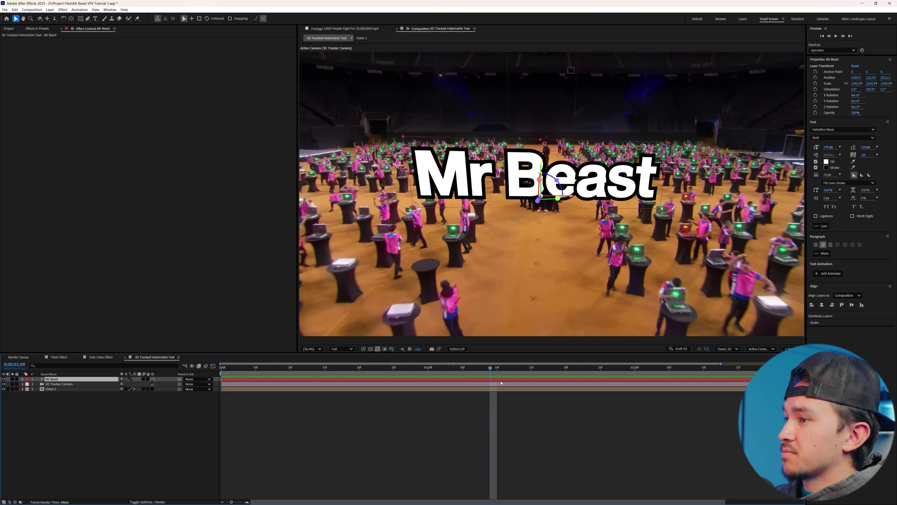
{"action": "left_click_drag", "start_coordinate": [492, 371], "coordinate": [444, 368]}
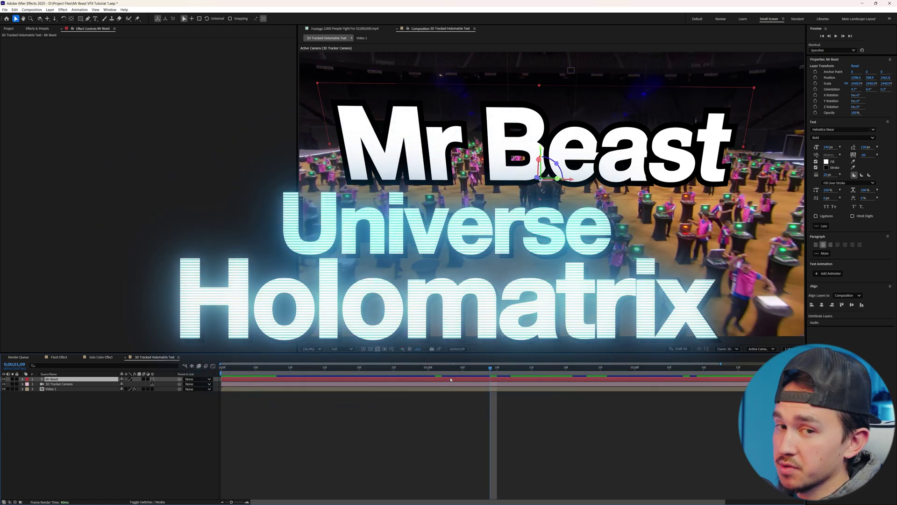
{"action": "key", "text": "ctrl+5"}
{"action": "type", "text": "holo"}
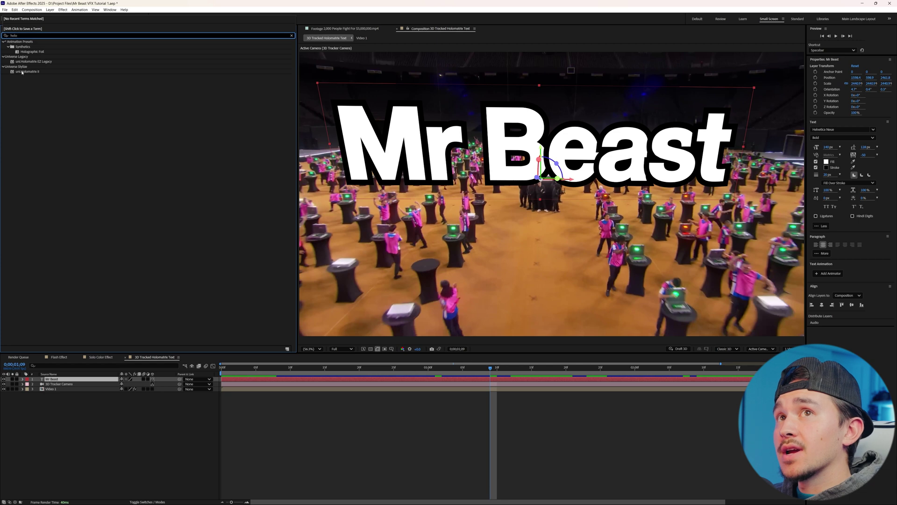
{"action": "left_click_drag", "start_coordinate": [27, 72], "coordinate": [405, 381]}
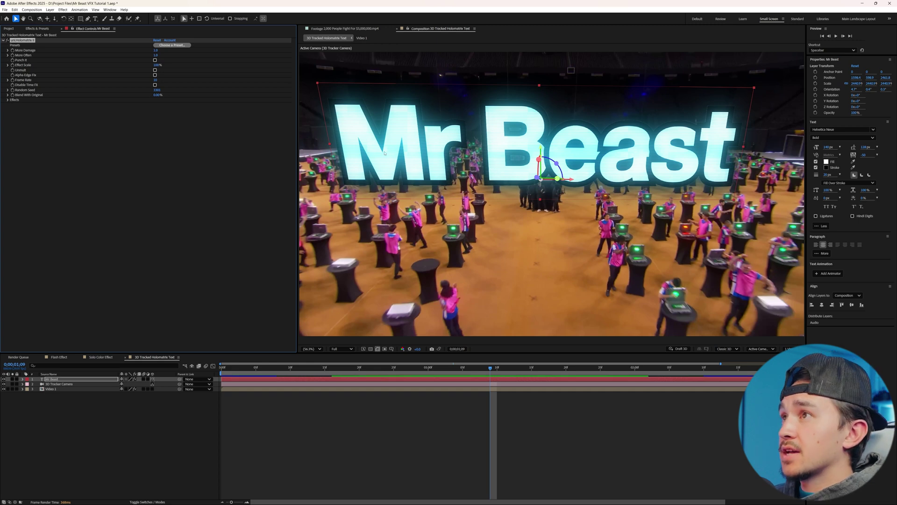
Apply the OK Blue preset to the Holomatrix II hologram
{"action": "left_click", "coordinate": [169, 45]}
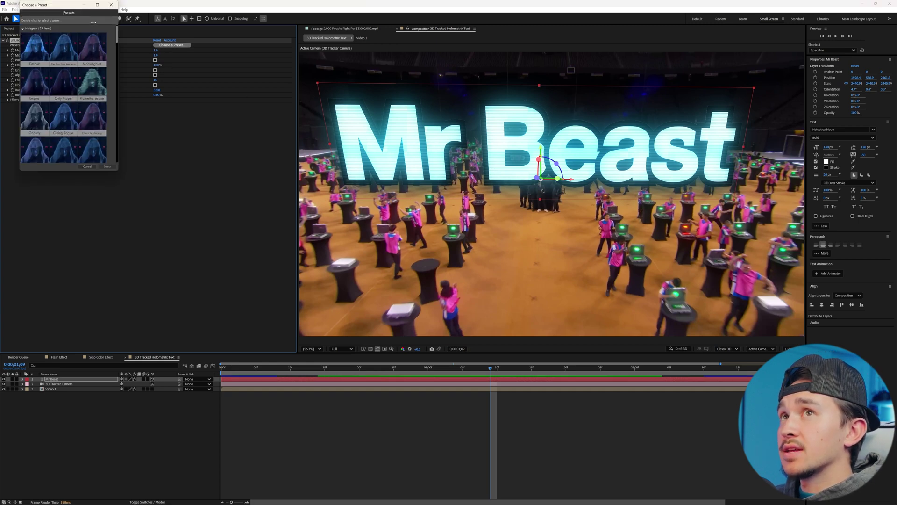
{"action": "scroll", "coordinate": [473, 224], "scroll_direction": "down", "scroll_amount": 2}
{"action": "scroll", "coordinate": [474, 234], "scroll_direction": "down", "scroll_amount": 5}
{"action": "left_click", "coordinate": [474, 269]}
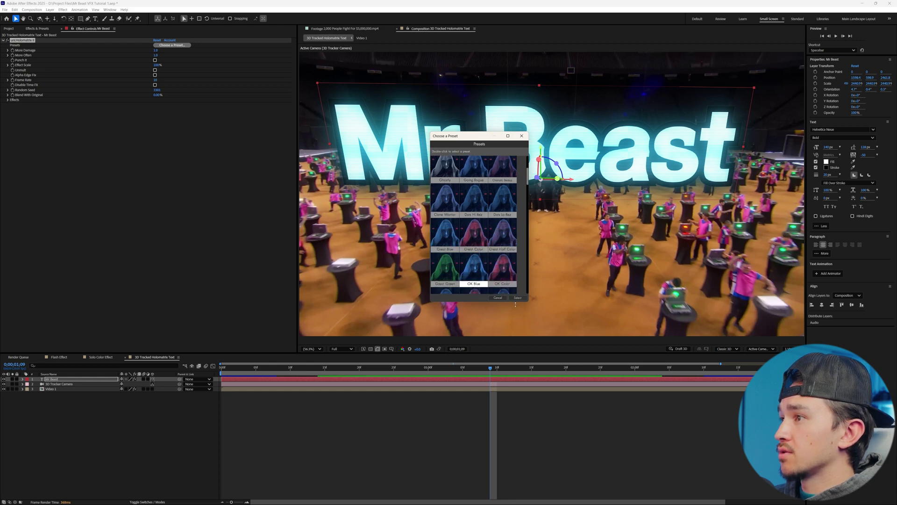
{"action": "left_click", "coordinate": [518, 298]}
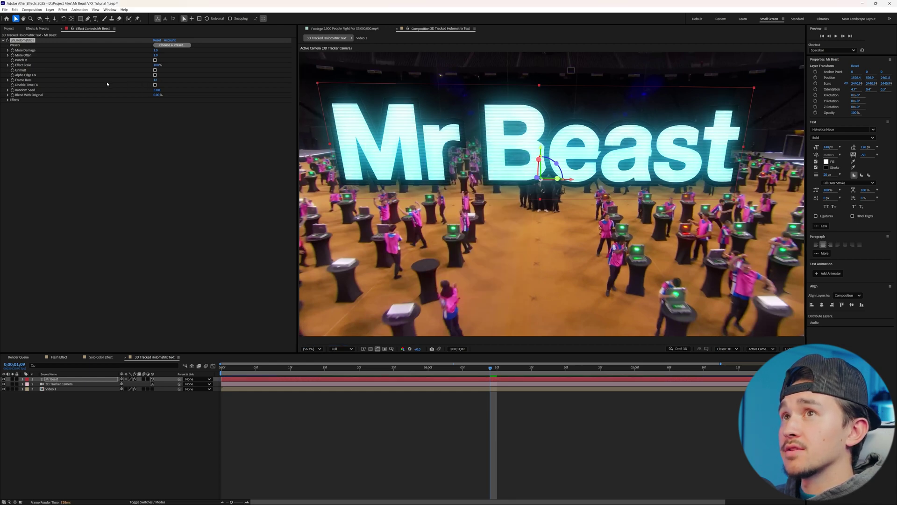
Set the hologram frame rate to 30 and preview from frame 10
{"action": "left_click", "coordinate": [155, 81]}
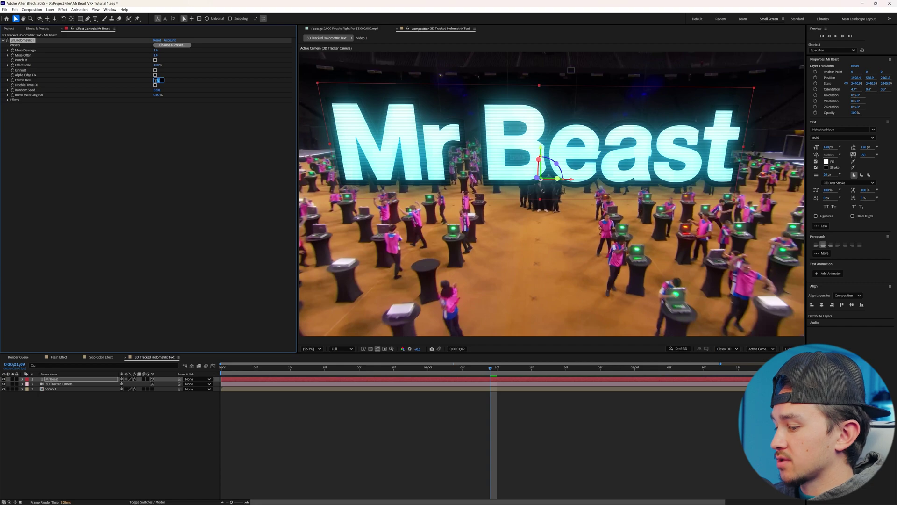
{"action": "type", "text": "30"}
{"action": "key", "text": "Return"}
{"action": "left_click", "coordinate": [290, 368]}
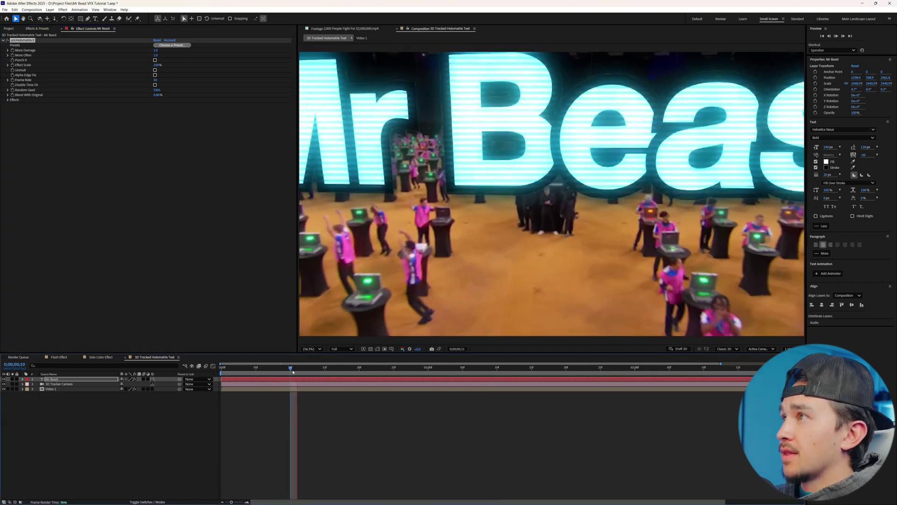
{"action": "key", "text": "space"}
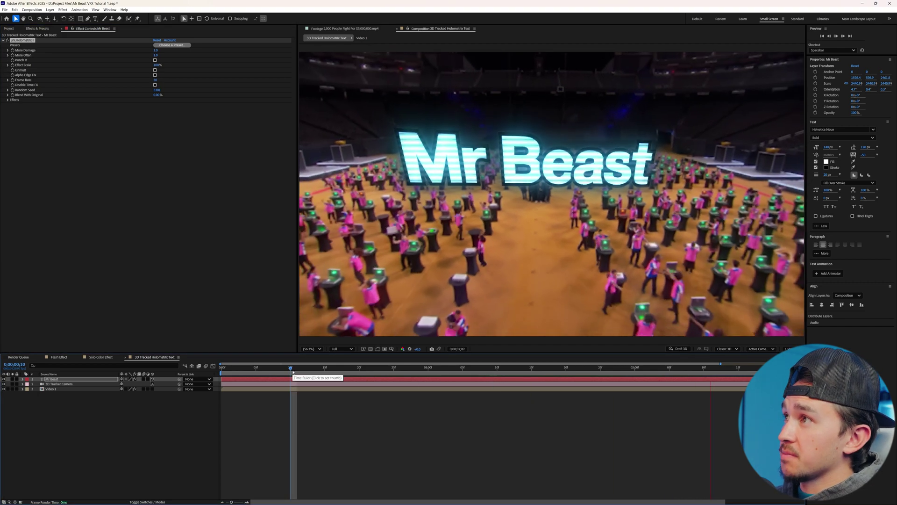